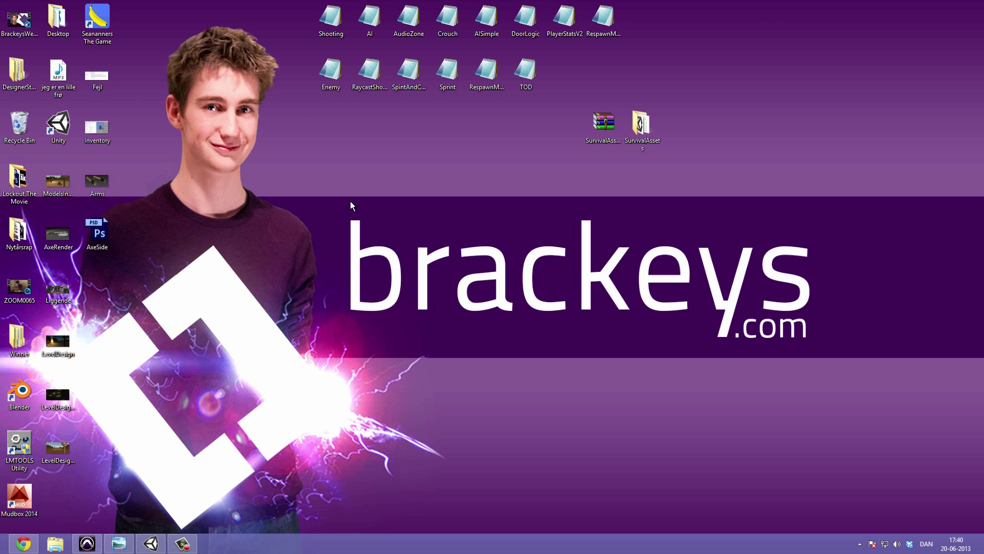
# Step: Examine the MechanimExplained diagram, focusing on the controller's Standing, Jump and Punch states, then close the image
pyautogui.click(118, 543)
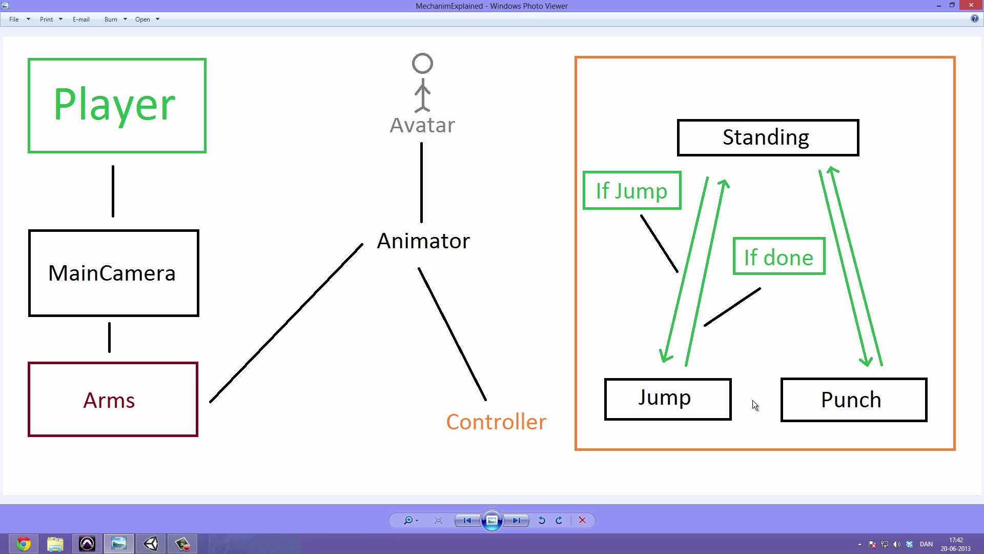
pyautogui.moveTo(556, 4); pyautogui.dragTo(303, 31)
pyautogui.scroll(2, 523, 218)
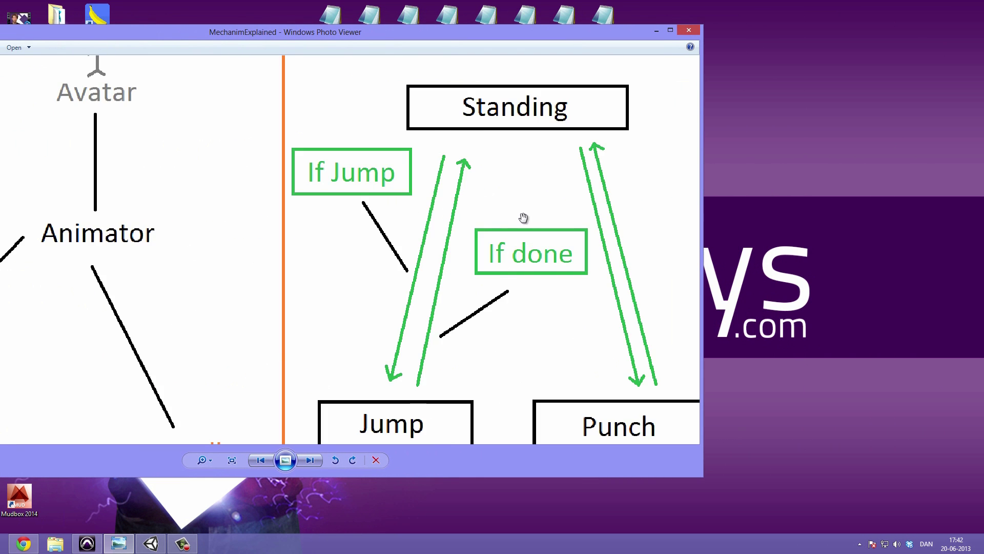
pyautogui.scroll(-2, 536, 217)
pyautogui.doubleClick(581, 34)
pyautogui.scroll(3, 746, 224)
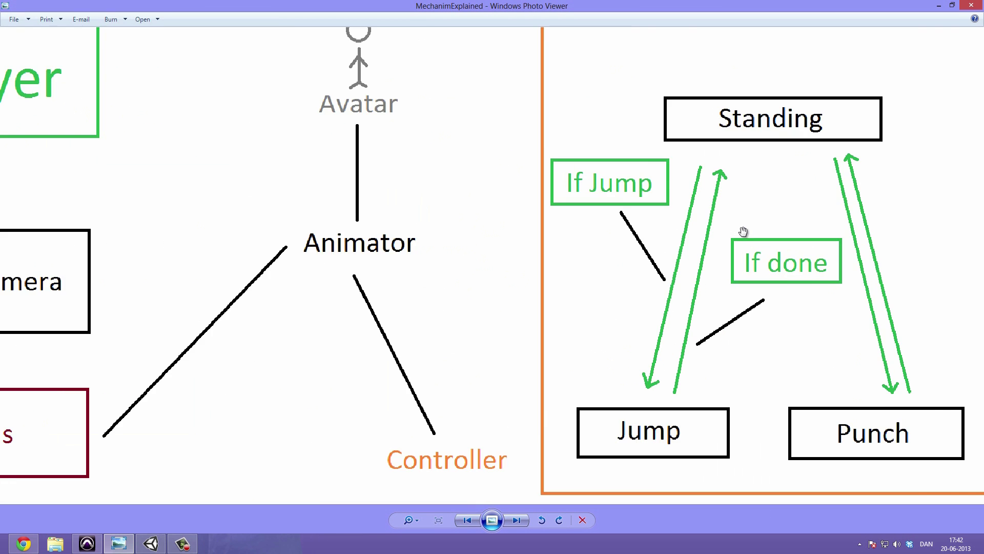
pyautogui.scroll(-2, 748, 222)
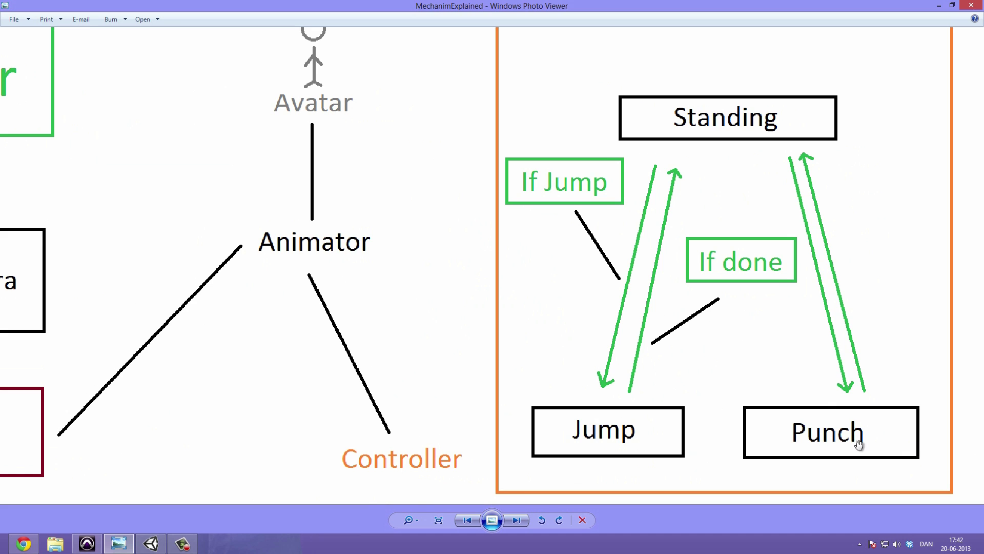
pyautogui.moveTo(685, 334); pyautogui.dragTo(678, 319)
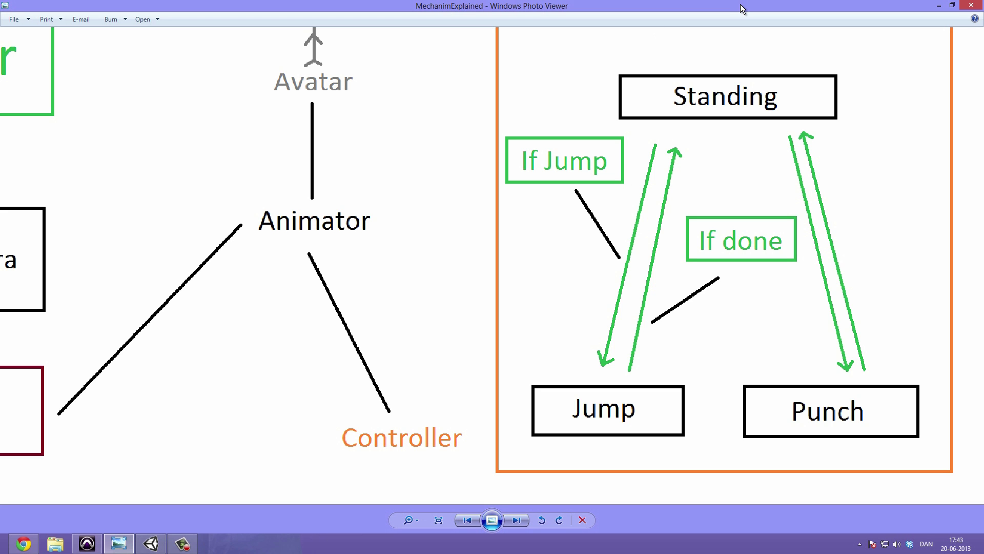
pyautogui.click(973, 5)
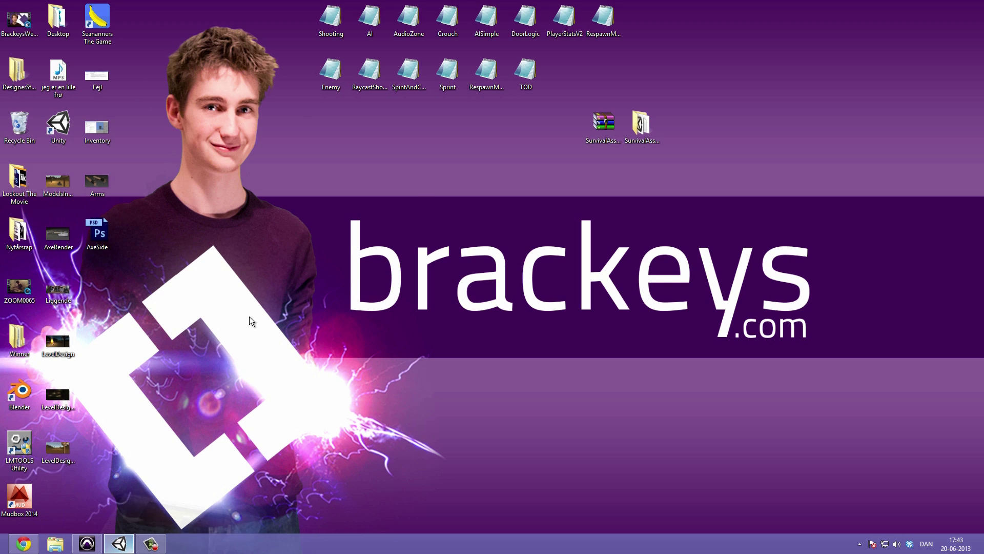
# Step: Switch to Unity and select the player's Arms05 model in the scene
pyautogui.click(119, 544)
pyautogui.moveTo(459, 208); pyautogui.dragTo(548, 231, button='right')
pyautogui.click(524, 229)
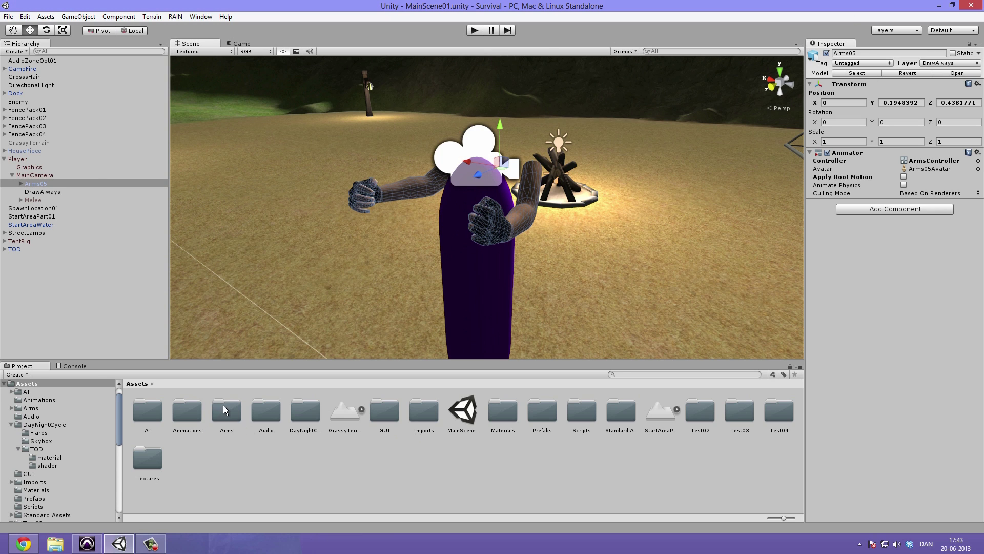
# Step: Preview the Idle clip in the animation import settings of the Arms05 model in the Arms folder
pyautogui.doubleClick(224, 410)
pyautogui.click(139, 418)
pyautogui.click(931, 77)
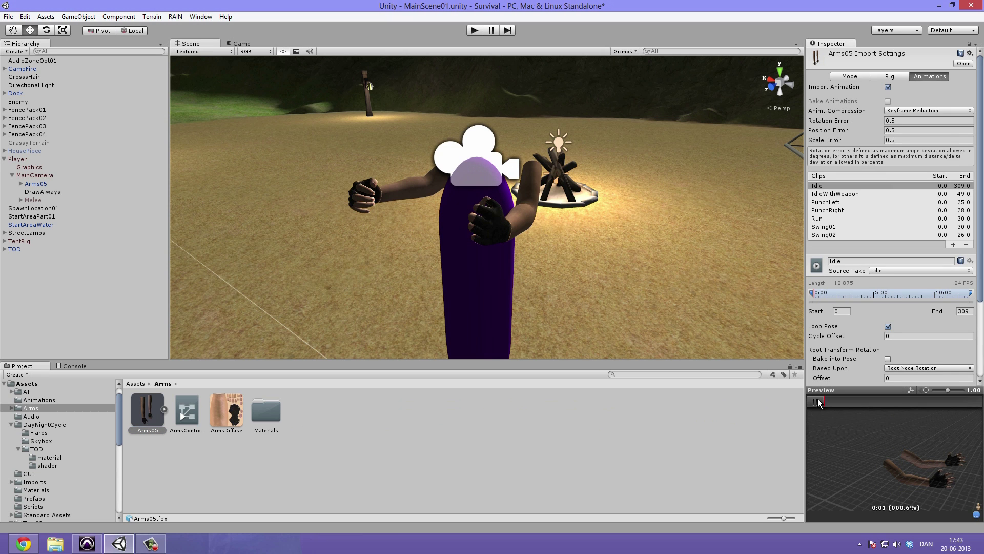
pyautogui.moveTo(947, 497); pyautogui.dragTo(920, 468)
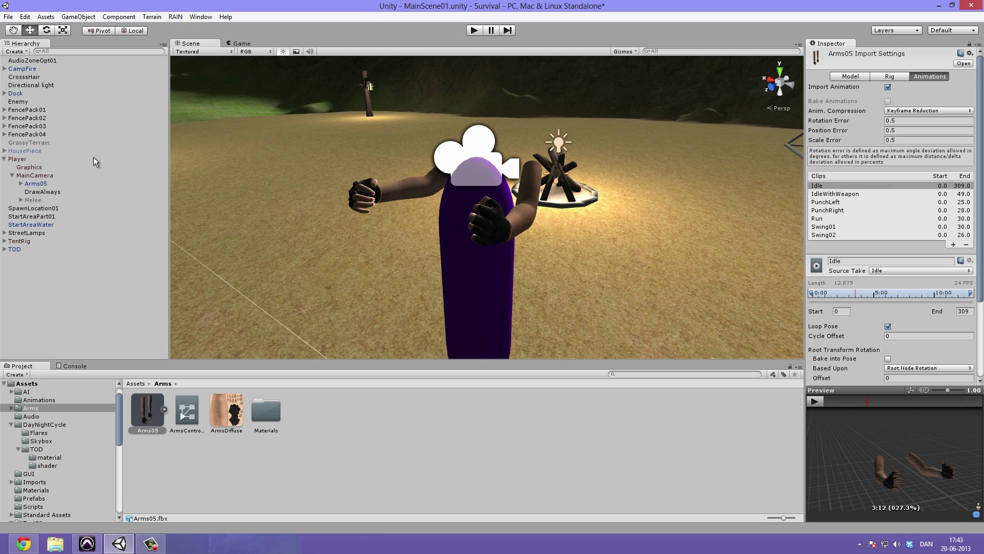
pyautogui.click(243, 42)
pyautogui.click(203, 44)
# Step: Open the ArmsController asset in the Animator and centre its state graph
pyautogui.click(181, 409)
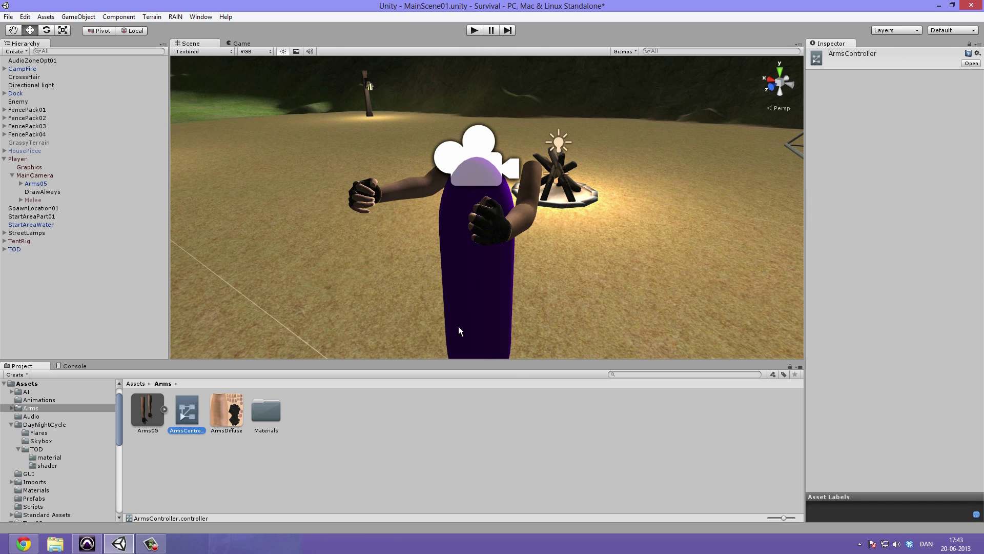
pyautogui.doubleClick(188, 413)
pyautogui.moveTo(357, 134); pyautogui.dragTo(336, 161, button='middle')
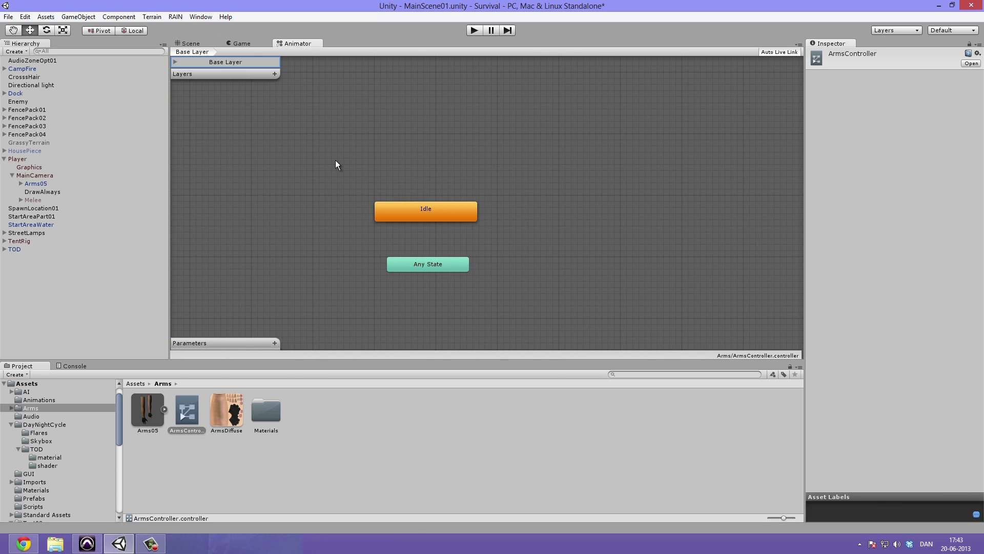
pyautogui.moveTo(405, 190); pyautogui.dragTo(462, 147, button='middle')
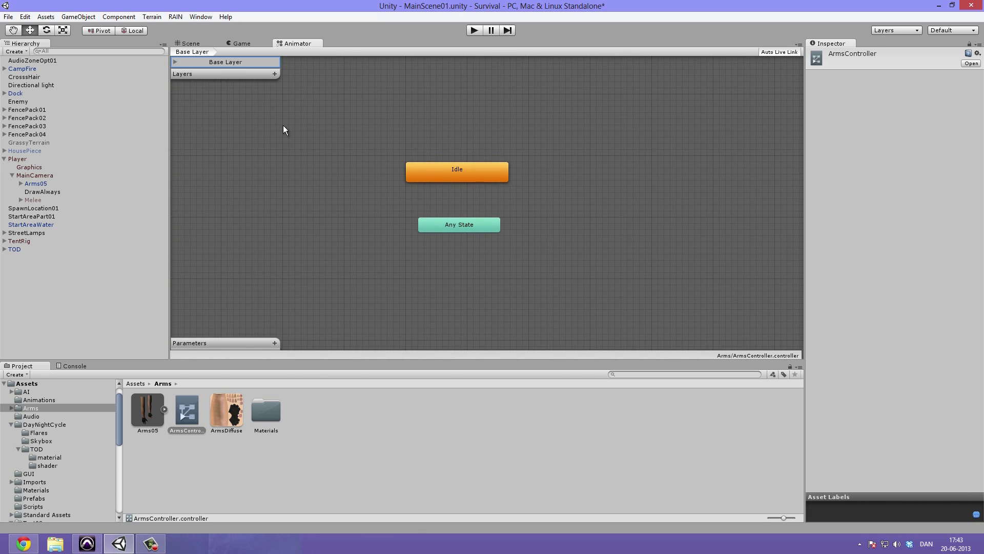
# Step: Examine the Idle state's properties and available state commands while shifting it above Any State
pyautogui.click(474, 173)
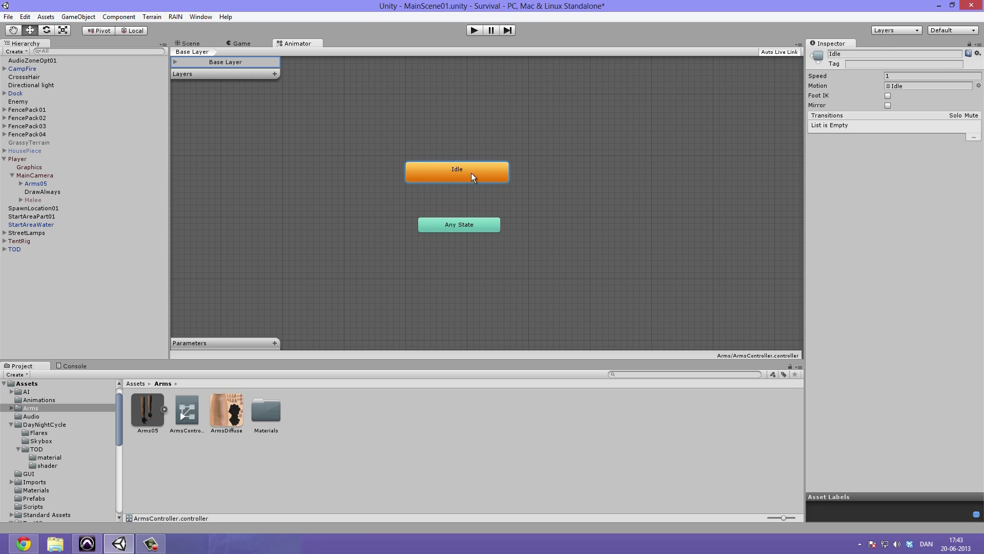
pyautogui.moveTo(448, 172)
pyautogui.mouseDown()
pyautogui.moveTo(381, 164)
pyautogui.moveTo(434, 170)
pyautogui.mouseUp()
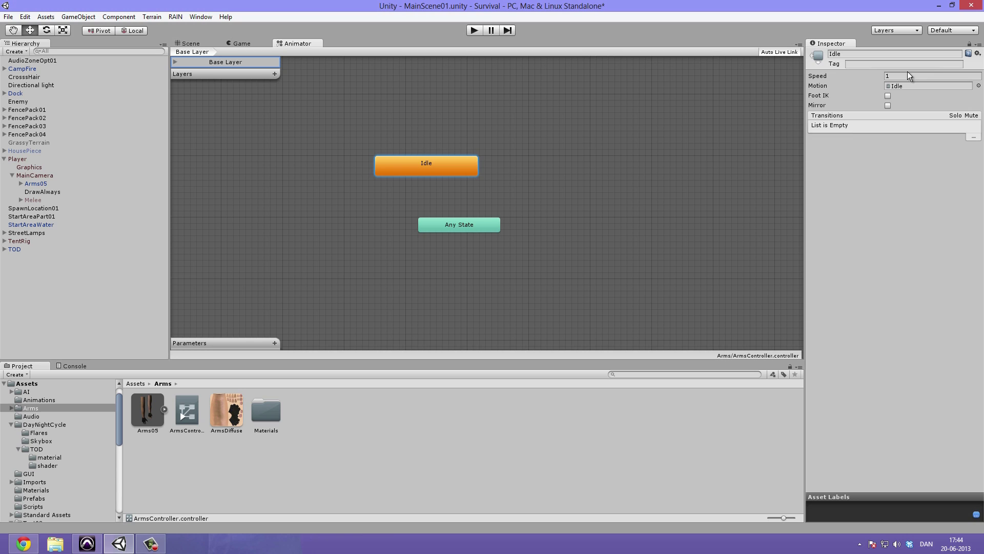
pyautogui.moveTo(455, 172)
pyautogui.mouseDown()
pyautogui.moveTo(450, 186)
pyautogui.moveTo(450, 176)
pyautogui.mouseUp()
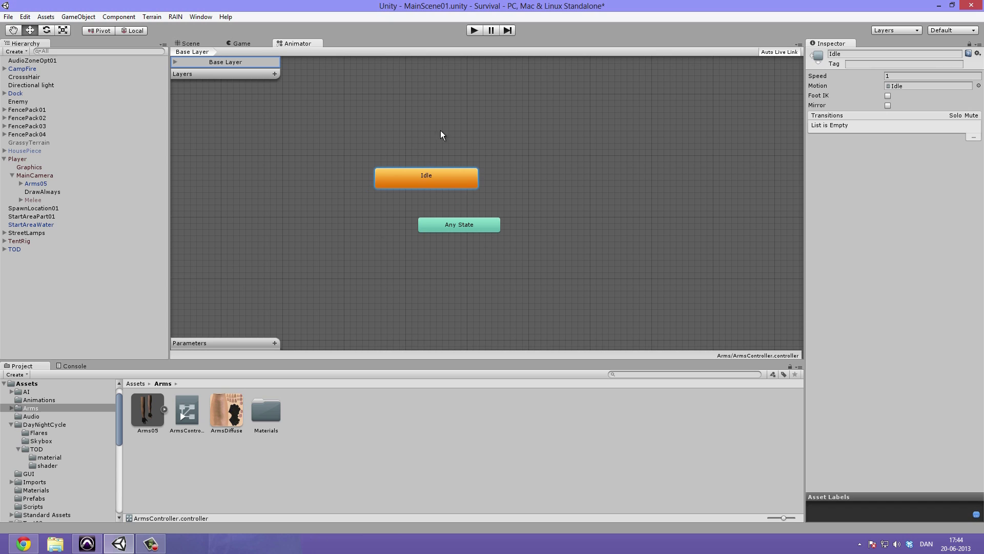
pyautogui.moveTo(434, 178); pyautogui.dragTo(432, 167)
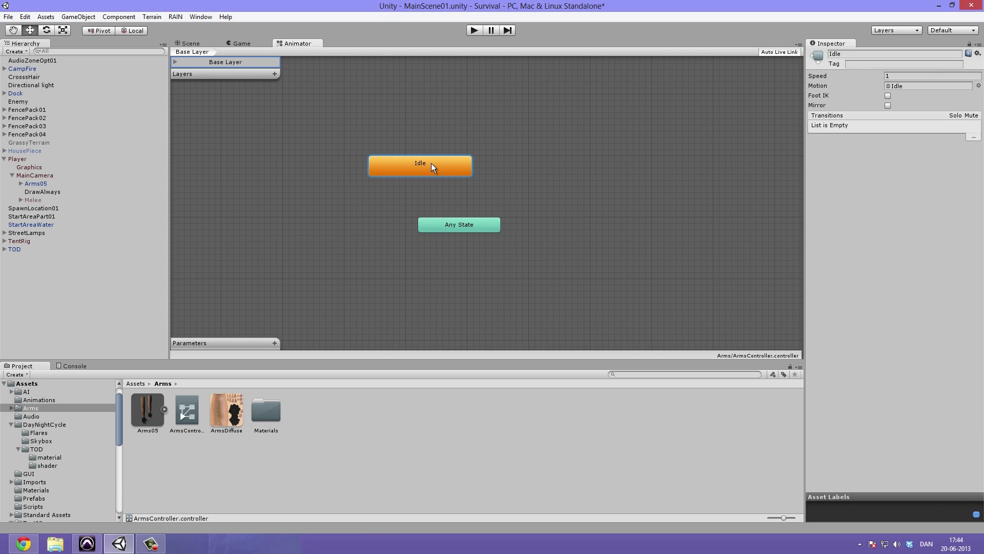
pyautogui.rightClick(416, 165)
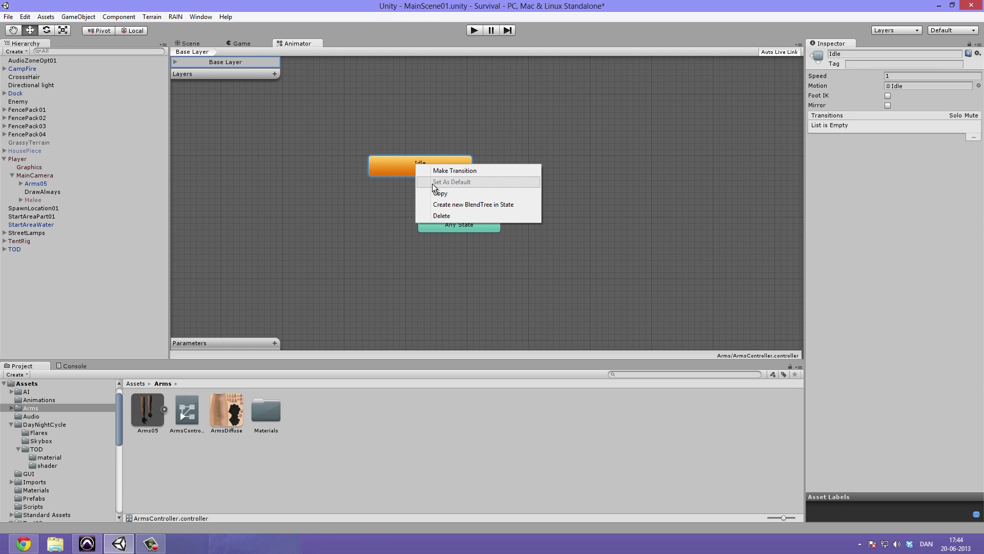
pyautogui.click(398, 168)
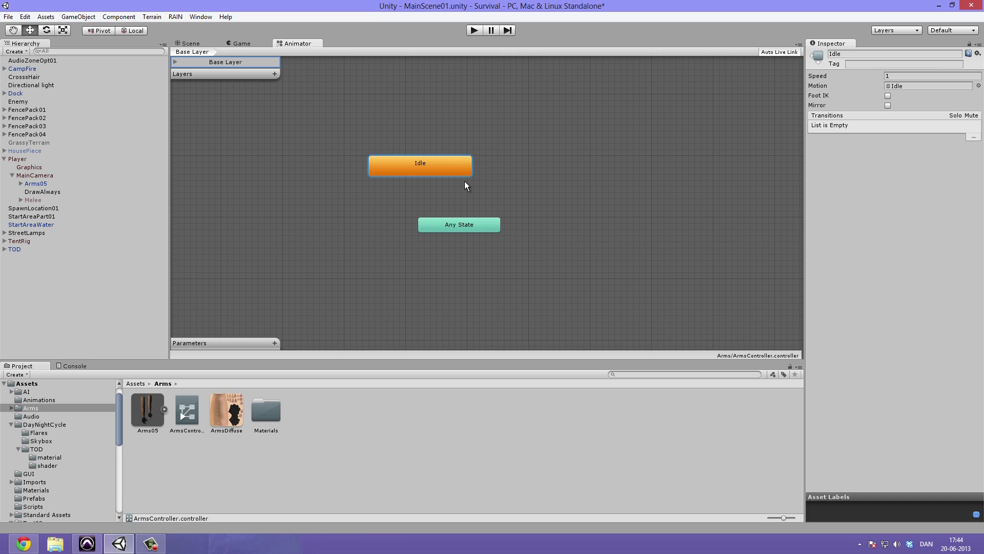
pyautogui.moveTo(425, 163); pyautogui.dragTo(459, 138)
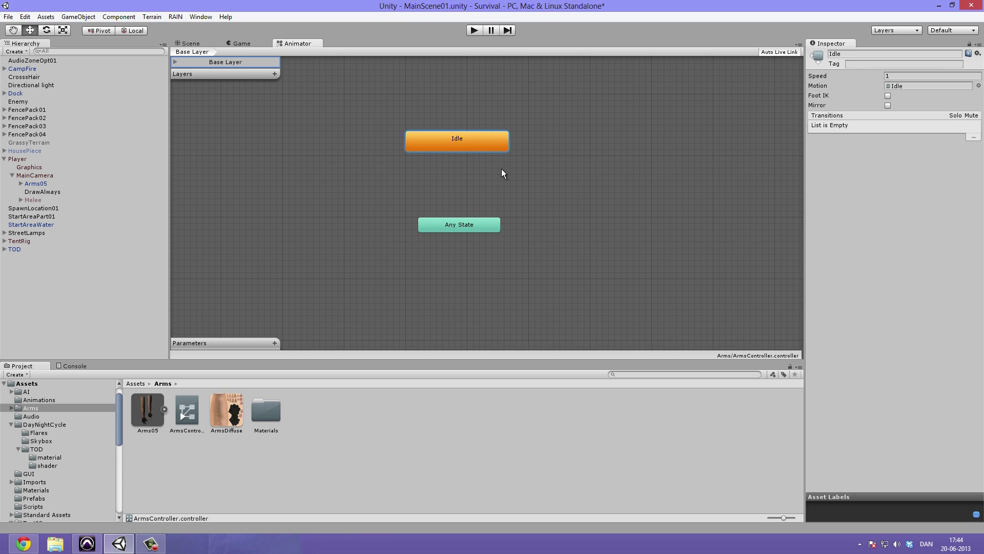
# Step: Position Any State below and to the left of the Idle state in the graph
pyautogui.click(469, 224)
pyautogui.moveTo(417, 231); pyautogui.dragTo(385, 220)
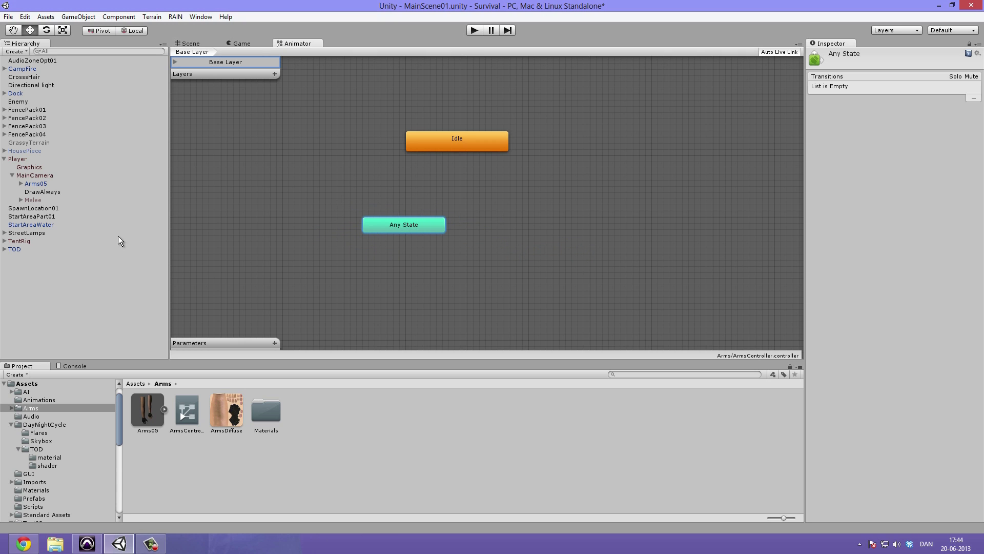
pyautogui.moveTo(477, 183); pyautogui.dragTo(498, 209, button='middle')
pyautogui.moveTo(412, 242); pyautogui.dragTo(419, 248)
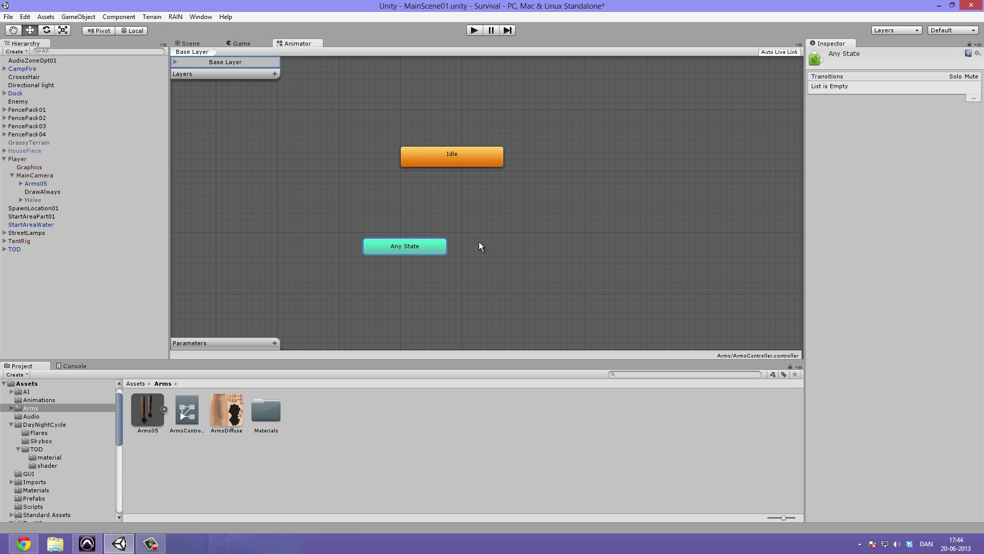
pyautogui.click(466, 158)
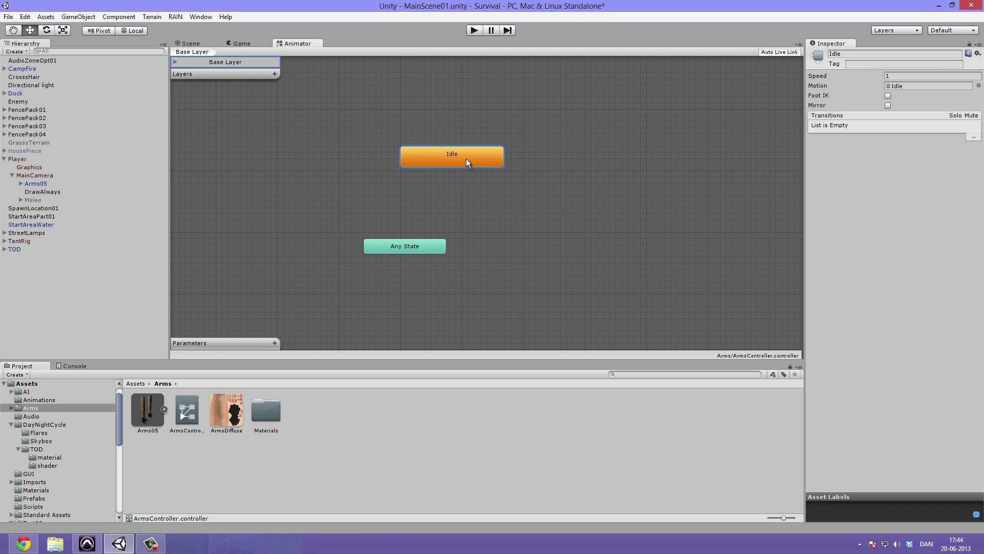
pyautogui.moveTo(466, 162); pyautogui.dragTo(521, 156)
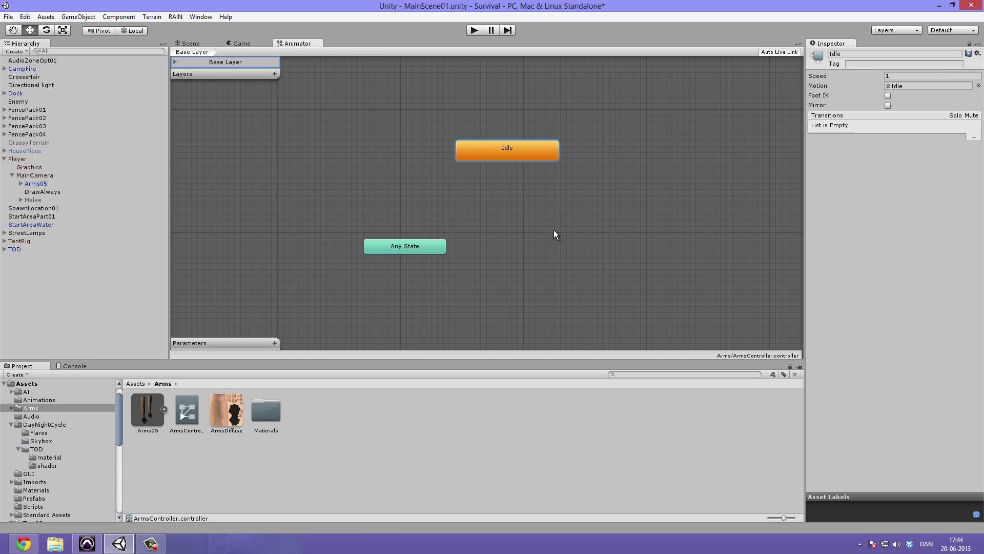
pyautogui.click(388, 252)
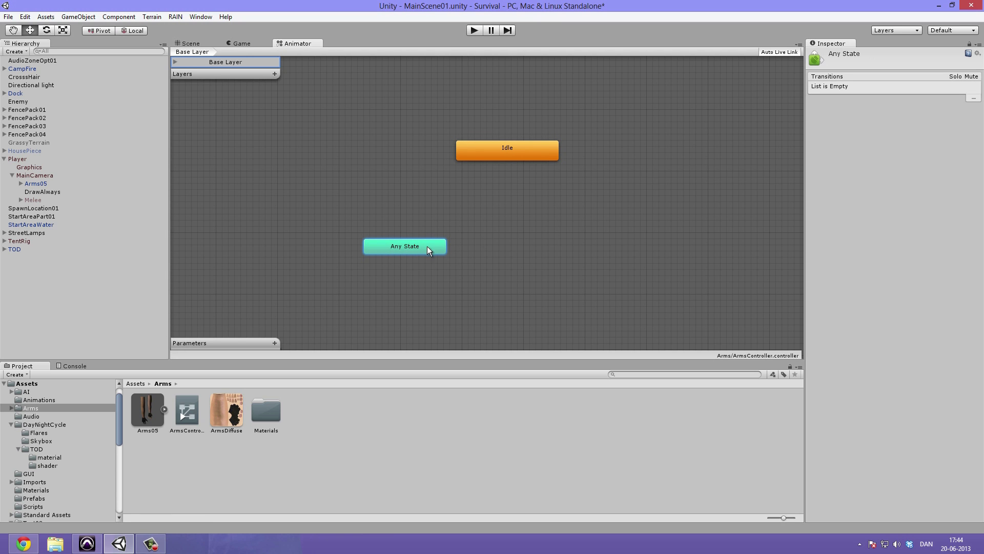
pyautogui.moveTo(409, 248); pyautogui.dragTo(403, 248)
pyautogui.click(476, 239)
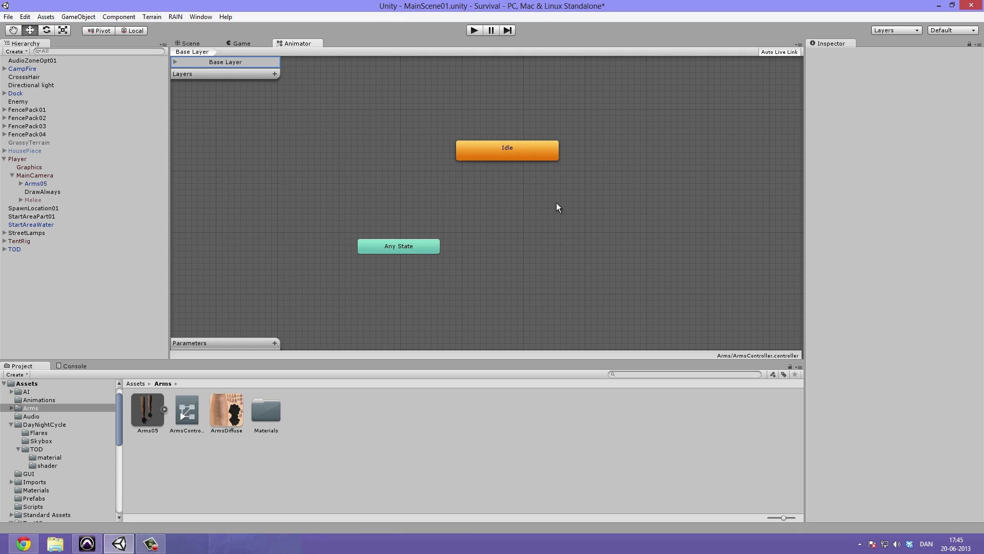
# Step: Compare the properties of Any State with those of the Idle state
pyautogui.click(376, 244)
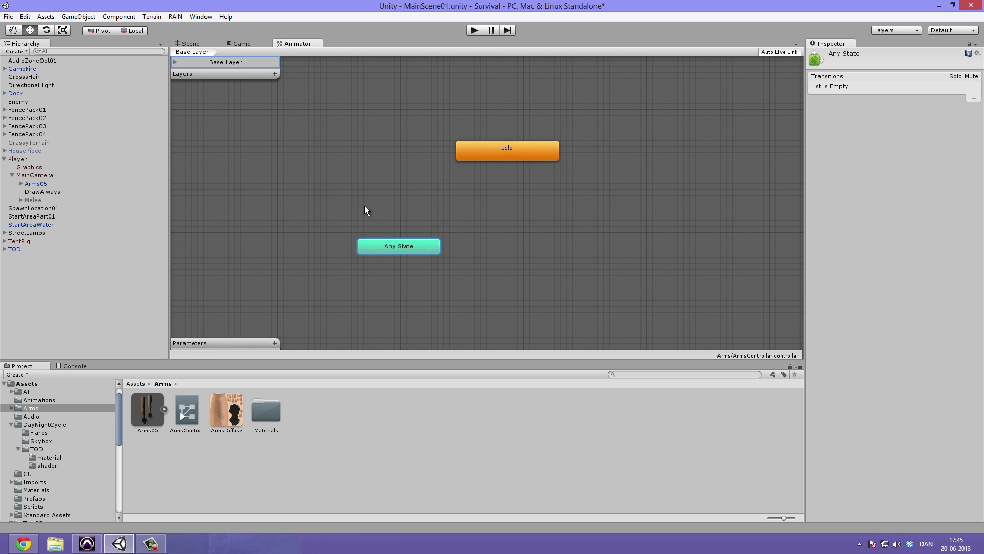
pyautogui.moveTo(491, 153); pyautogui.dragTo(407, 191)
pyautogui.click(399, 245)
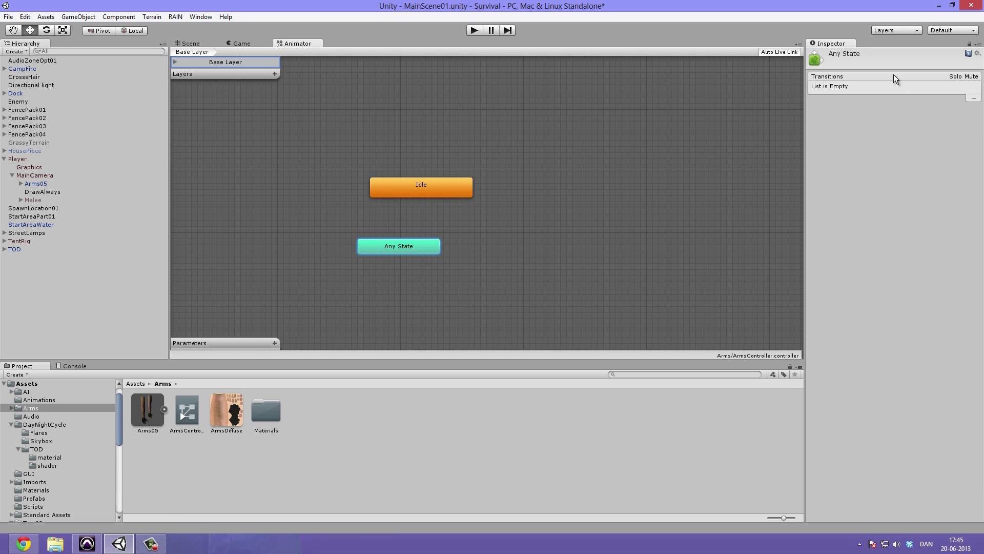
pyautogui.moveTo(470, 193); pyautogui.dragTo(534, 181)
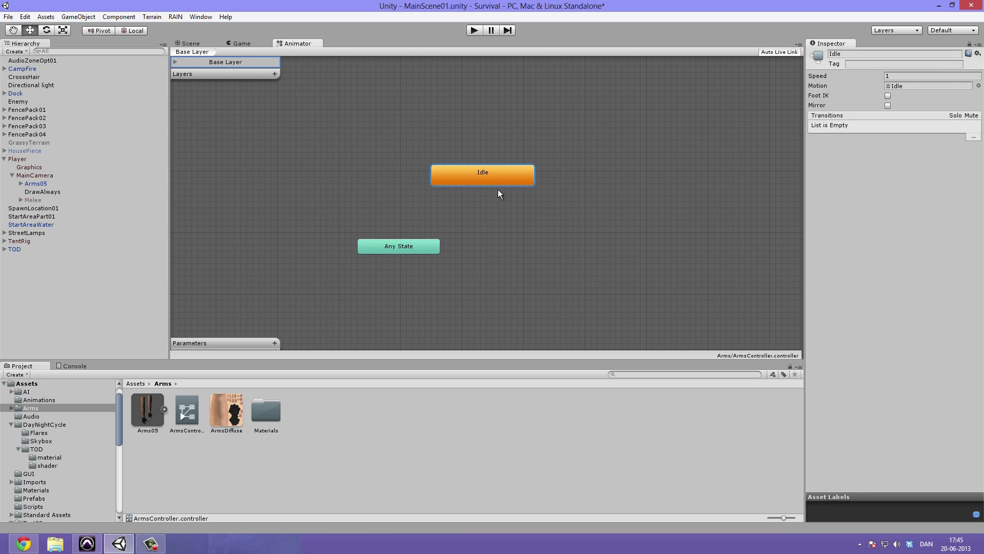
pyautogui.click(399, 245)
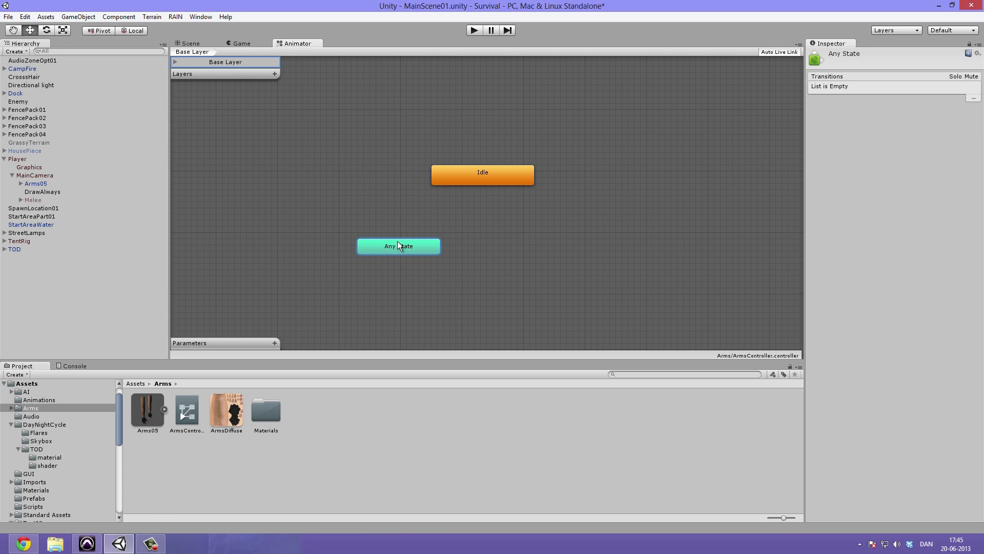
pyautogui.click(285, 193)
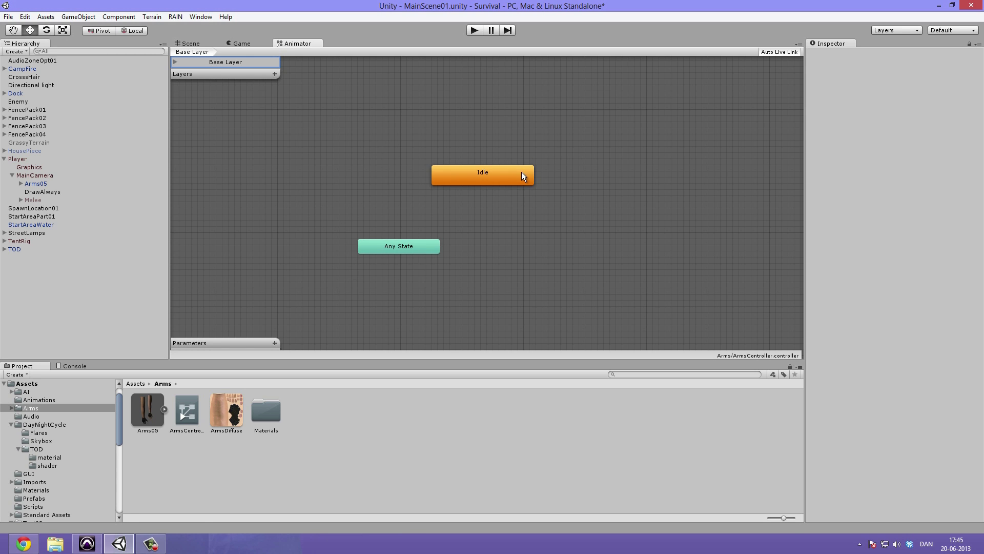
# Step: Make room beside the Idle state and add the IdleWithWeapon clip from Arms05 as a state to its right
pyautogui.moveTo(521, 172); pyautogui.dragTo(446, 147)
pyautogui.click(327, 304)
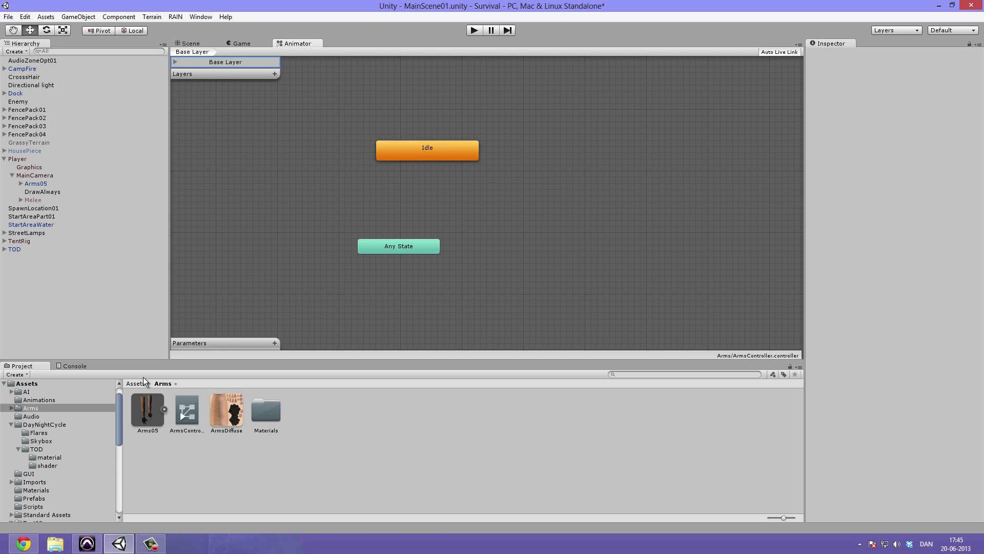
pyautogui.moveTo(431, 147); pyautogui.dragTo(394, 148)
pyautogui.click(447, 200)
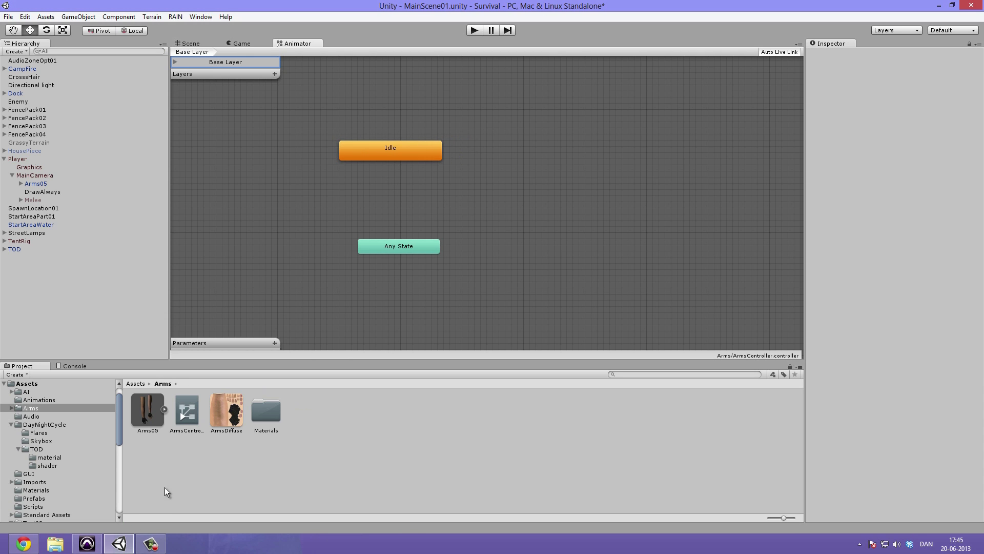
pyautogui.click(164, 408)
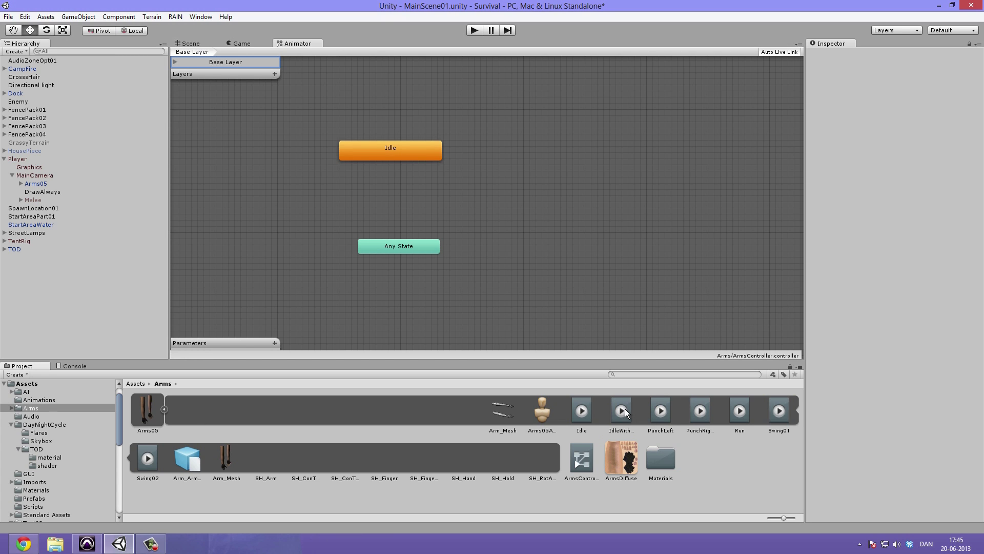
pyautogui.moveTo(622, 414); pyautogui.dragTo(507, 151)
pyautogui.moveTo(592, 154); pyautogui.dragTo(539, 160)
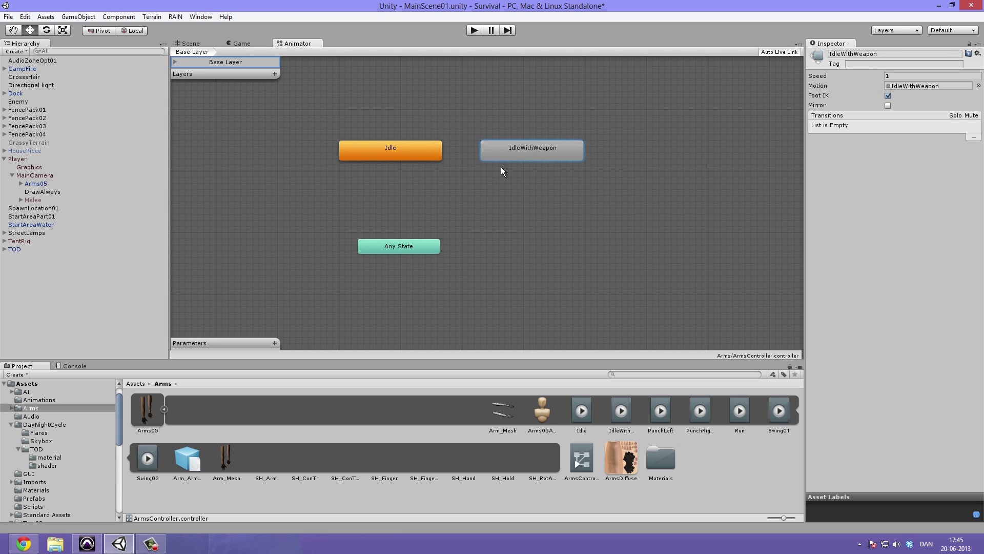
# Step: Move IdleWithWeapon and Idle further right, keeping them in one row with a wide gap between them
pyautogui.moveTo(512, 150); pyautogui.dragTo(693, 153)
pyautogui.moveTo(375, 149); pyautogui.dragTo(505, 147)
pyautogui.moveTo(587, 241); pyautogui.dragTo(446, 230, button='middle')
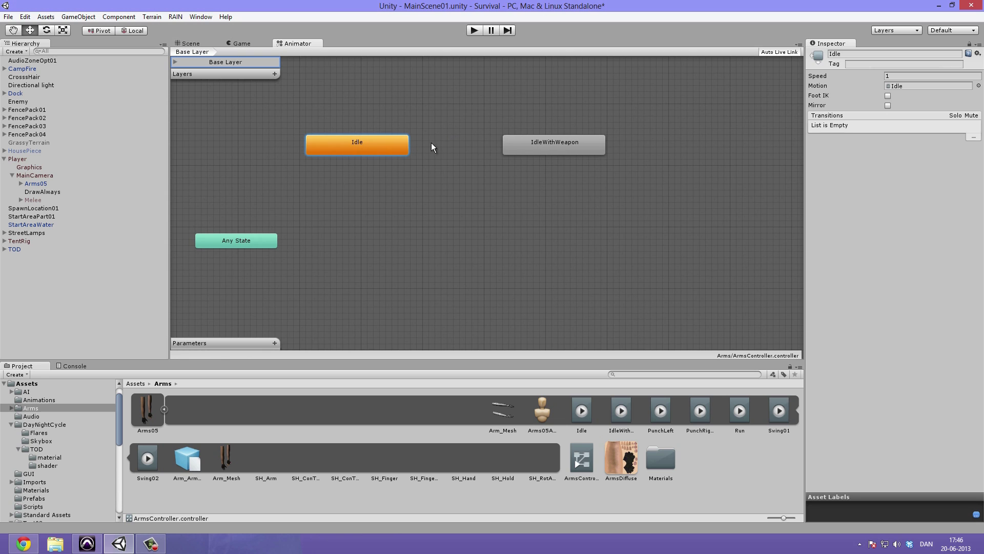
# Step: Move the Idle state closer to IdleWithWeapon and turn off Foot IK for IdleWithWeapon
pyautogui.moveTo(465, 167); pyautogui.dragTo(518, 190, button='middle')
pyautogui.moveTo(425, 161); pyautogui.dragTo(455, 162)
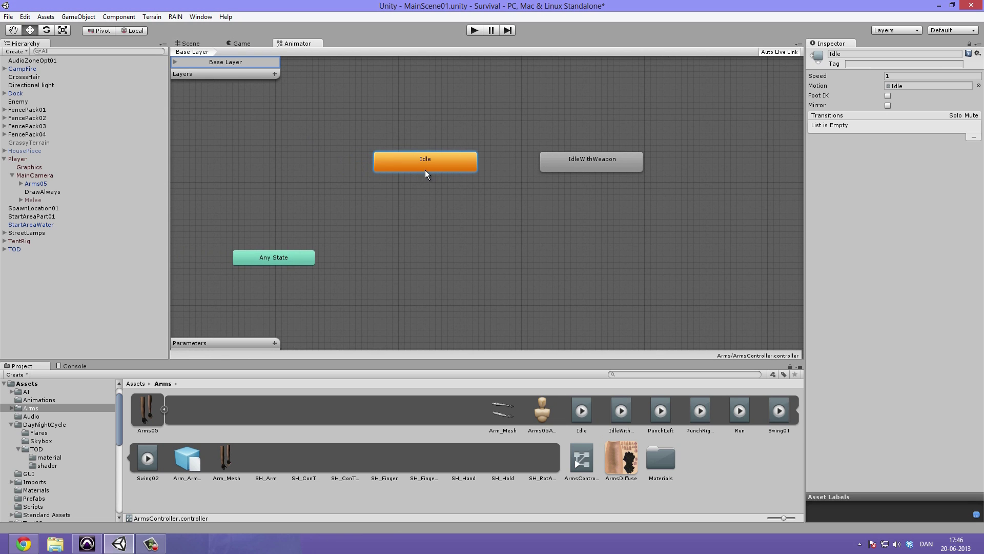
pyautogui.moveTo(457, 171); pyautogui.dragTo(429, 173, button='middle')
pyautogui.click(554, 168)
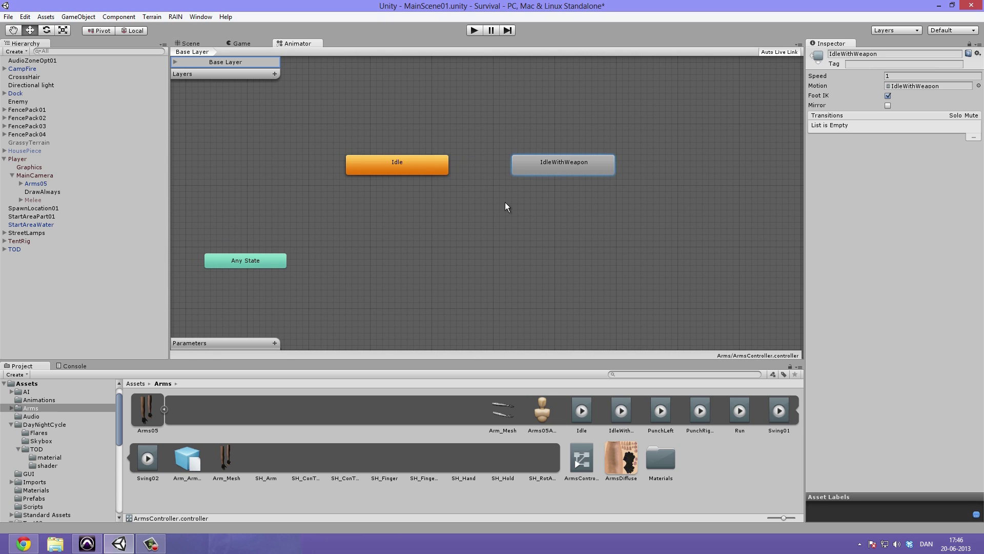
pyautogui.click(888, 96)
# Step: Make a transition from the Idle state to the IdleWithWeapon state
pyautogui.click(413, 167)
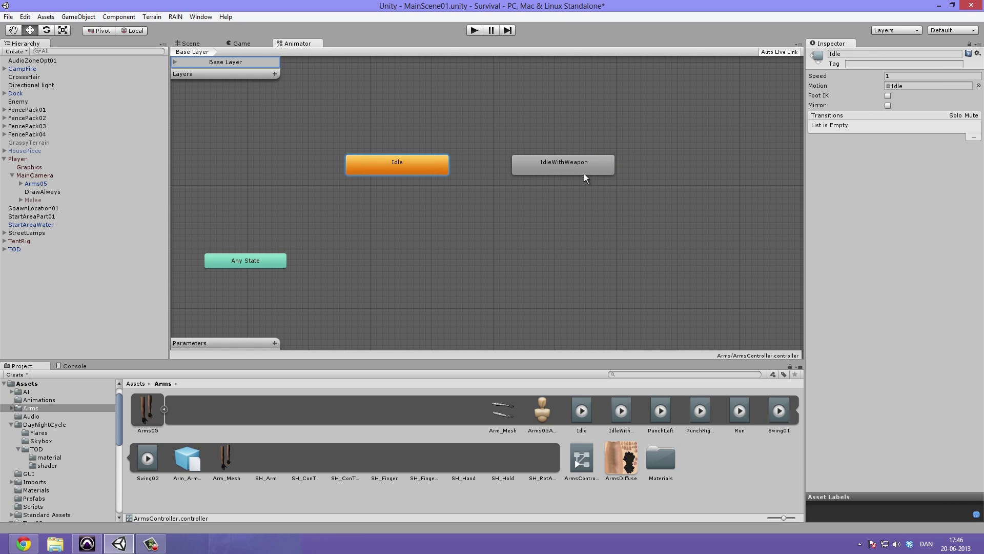
pyautogui.rightClick(427, 165)
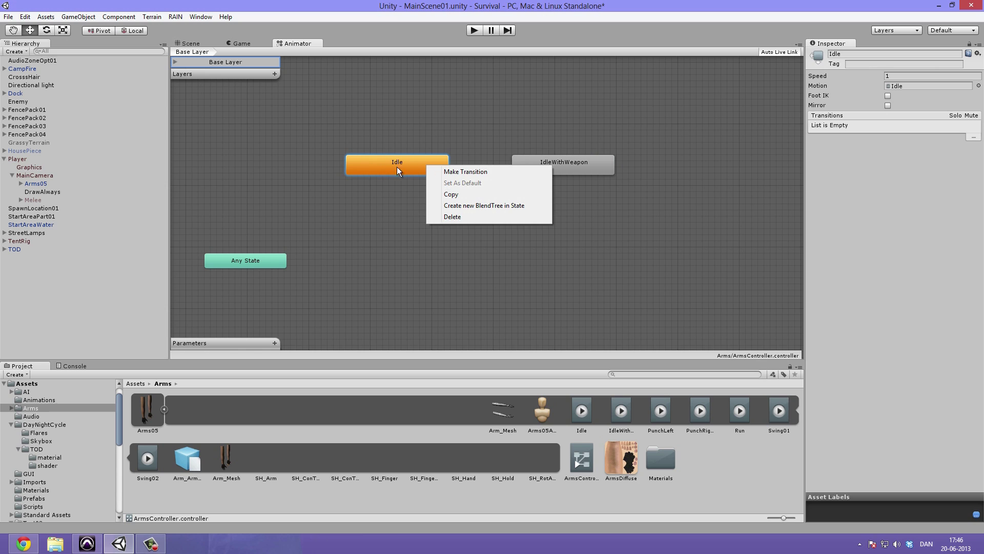
pyautogui.click(410, 166)
pyautogui.rightClick(415, 168)
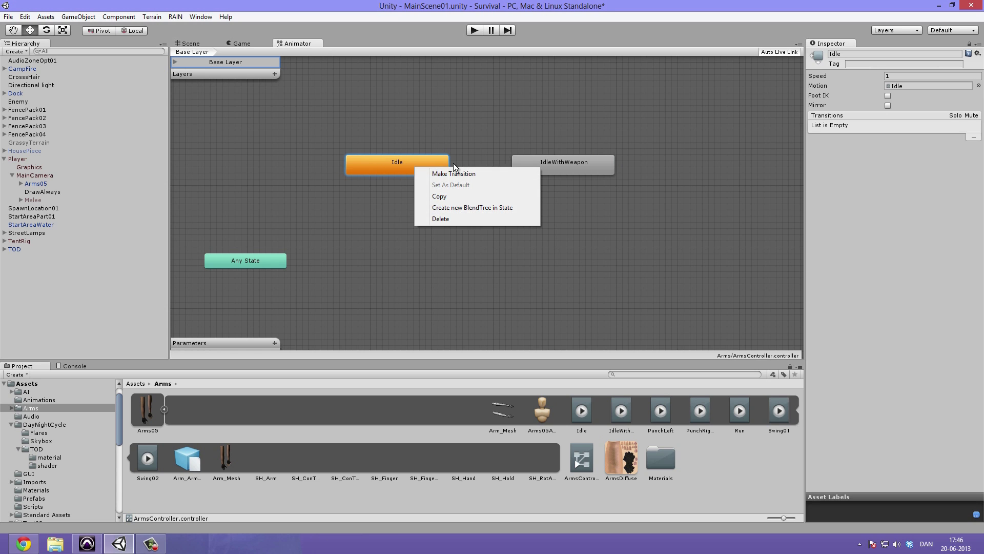
pyautogui.click(448, 174)
pyautogui.click(538, 163)
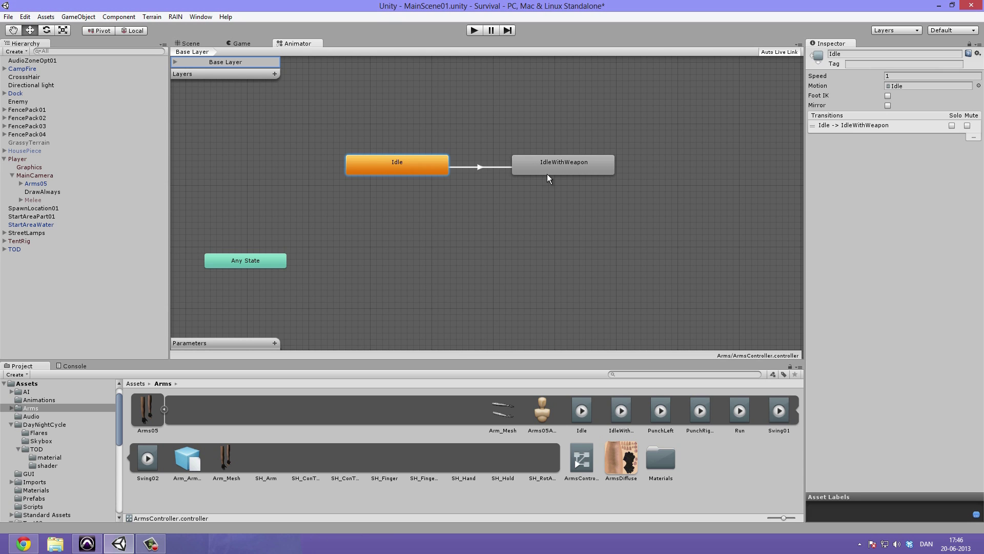
# Step: Turn off Atomic for the transition from Idle to IdleWithWeapon and scrub along its timeline
pyautogui.click(549, 162)
pyautogui.click(449, 167)
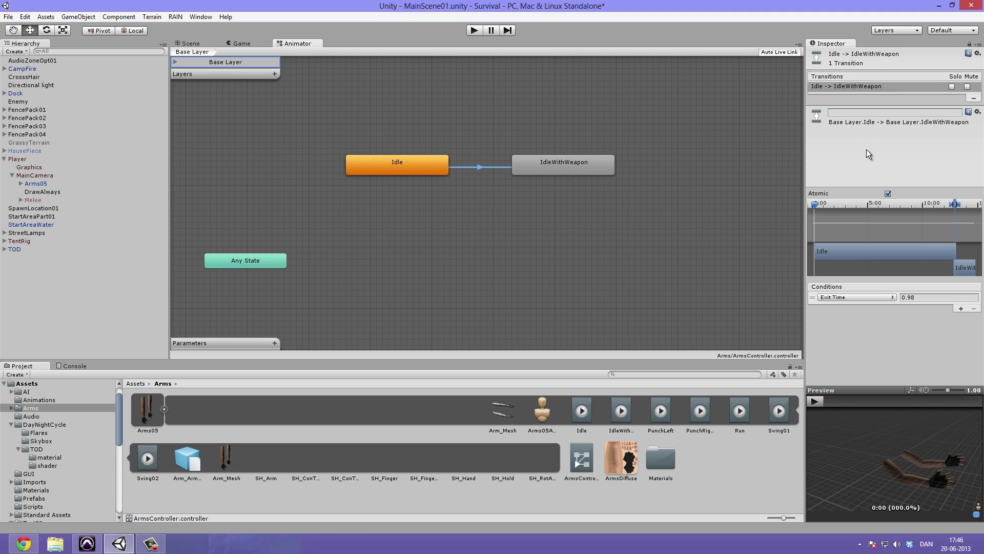
pyautogui.click(888, 194)
pyautogui.moveTo(839, 204); pyautogui.dragTo(847, 205)
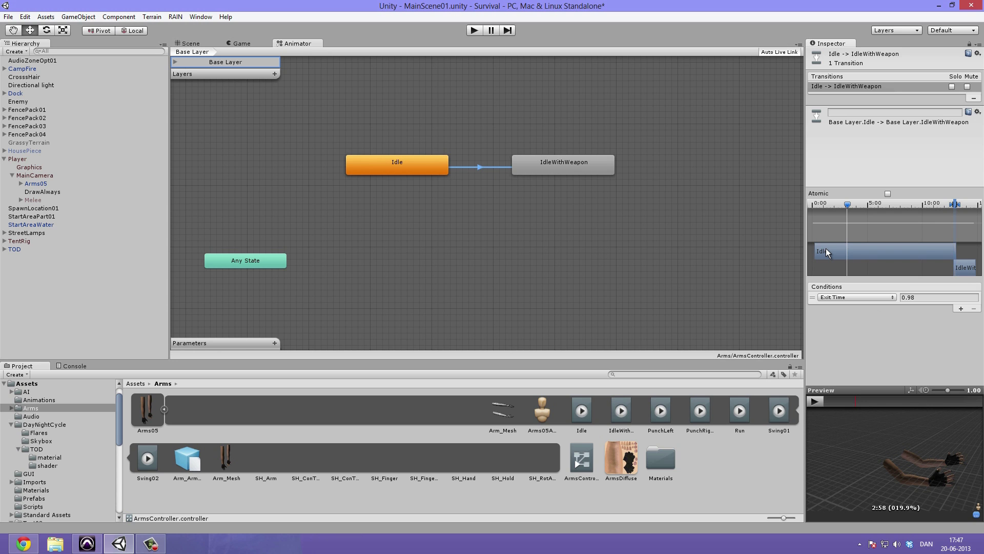
# Step: Check the condition options of the Idle to IdleWithWeapon transition, adding and removing a trial second condition
pyautogui.click(843, 297)
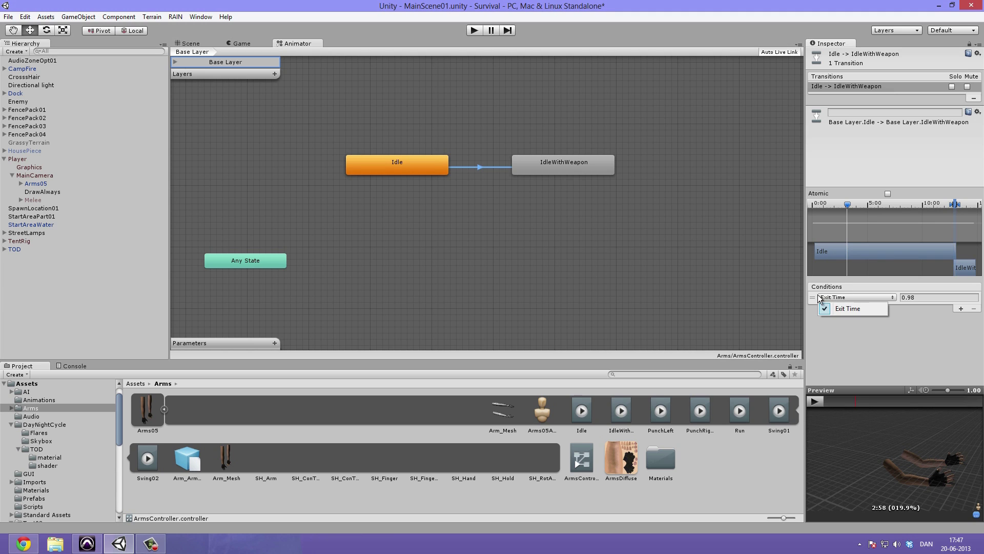
pyautogui.click(854, 282)
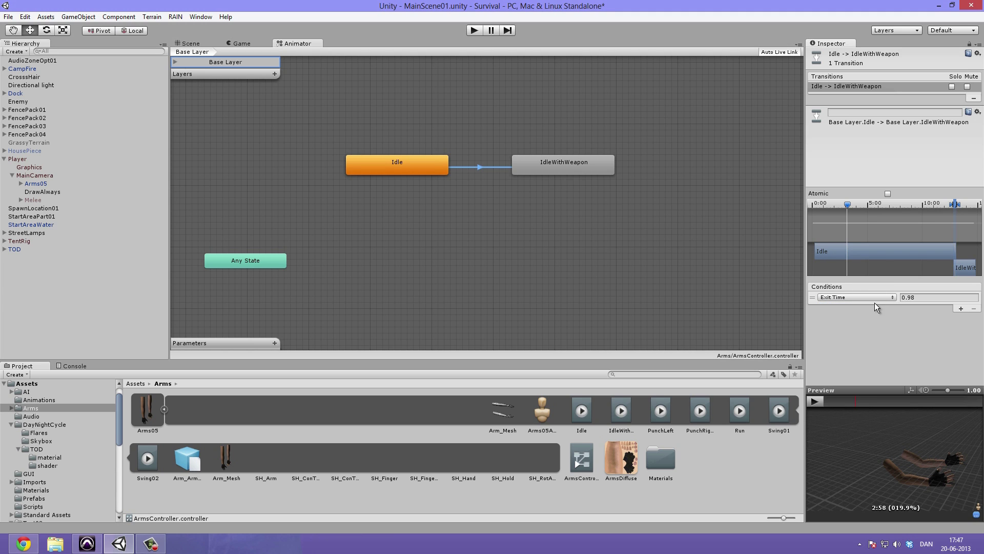
pyautogui.click(962, 309)
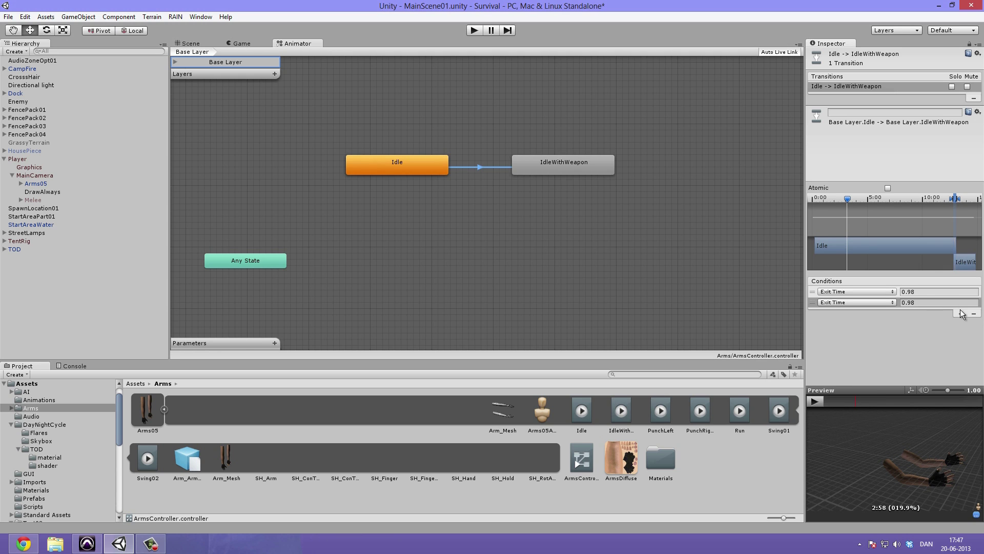
pyautogui.click(973, 313)
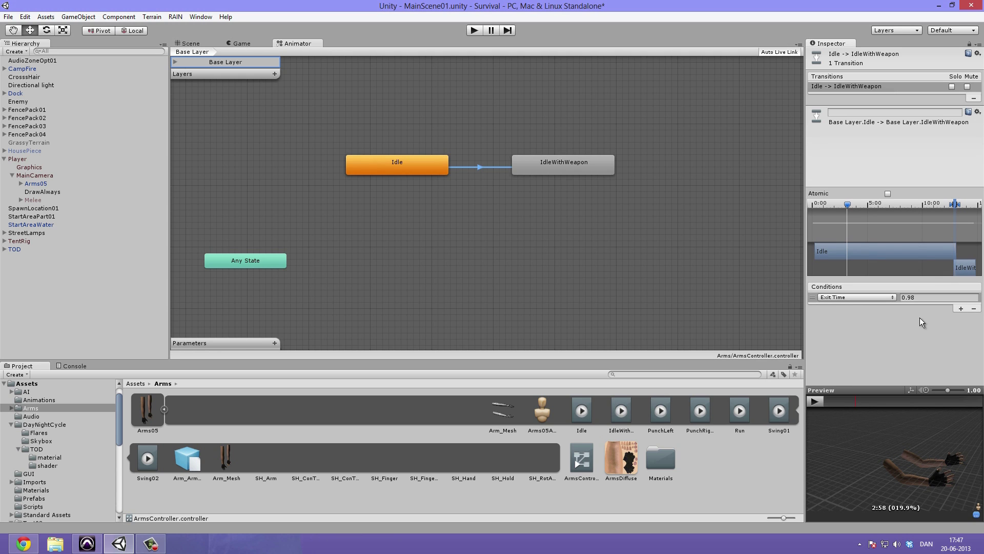
pyautogui.click(841, 297)
pyautogui.click(851, 308)
# Step: Add a Bool parameter named WeaponIsOn to the animator controller
pyautogui.click(275, 343)
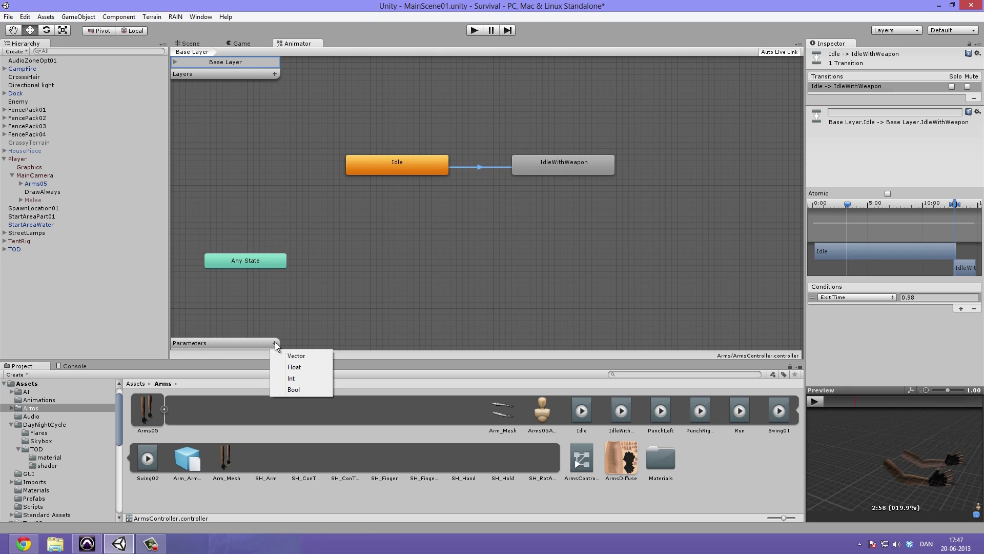
pyautogui.click(310, 390)
pyautogui.click(222, 343)
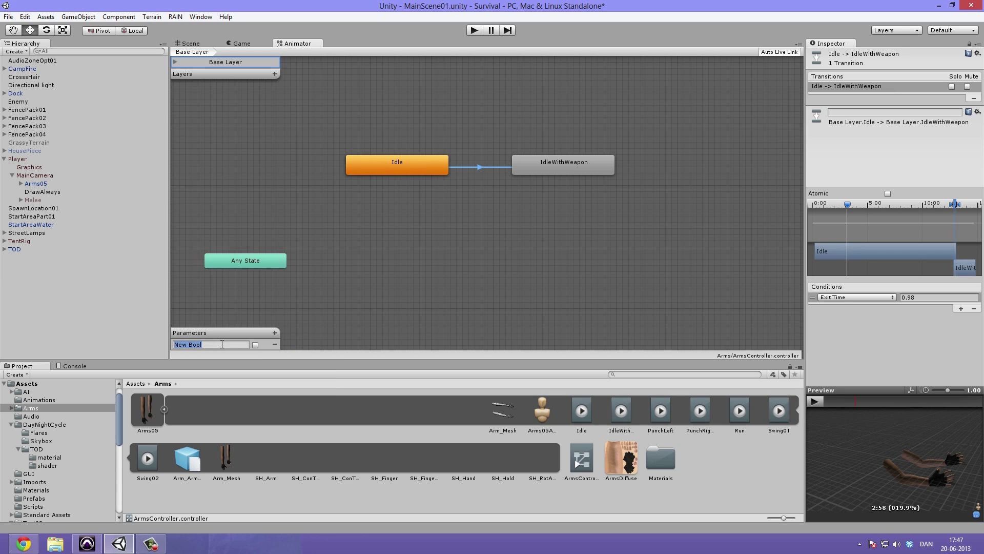
pyautogui.press('BackSpace')
pyautogui.write('Weaponis')
pyautogui.press('BackSpace')
pyautogui.press('BackSpace')
pyautogui.write('IsOn')
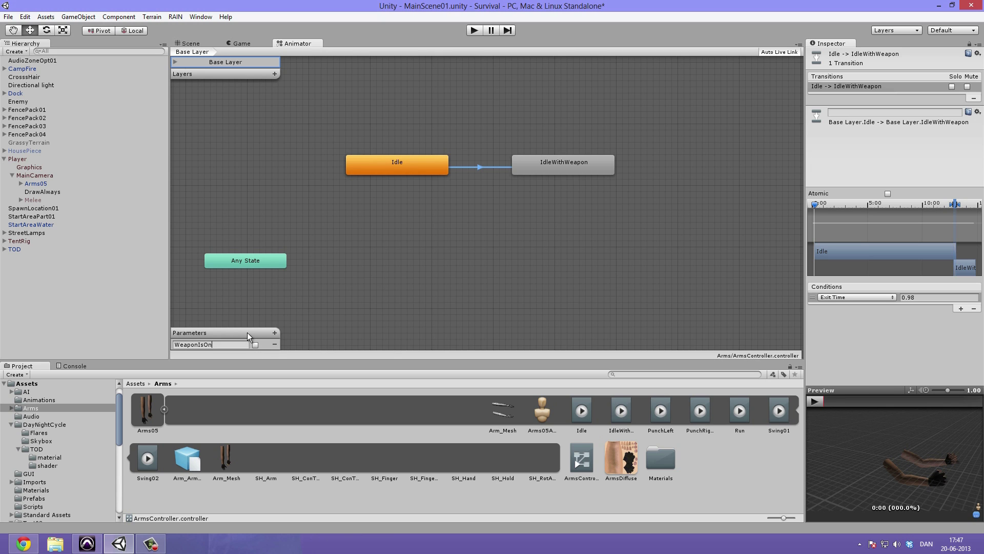
pyautogui.click(355, 331)
# Step: Nudge the IdleWithWeapon state slightly closer to Idle in the graph
pyautogui.click(565, 167)
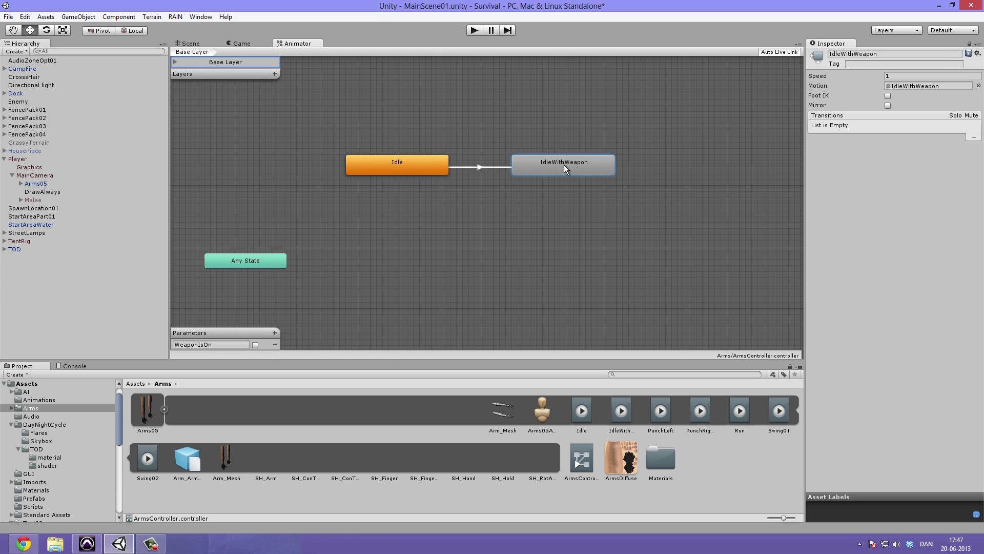
pyautogui.moveTo(547, 168); pyautogui.dragTo(542, 168)
pyautogui.click(488, 200)
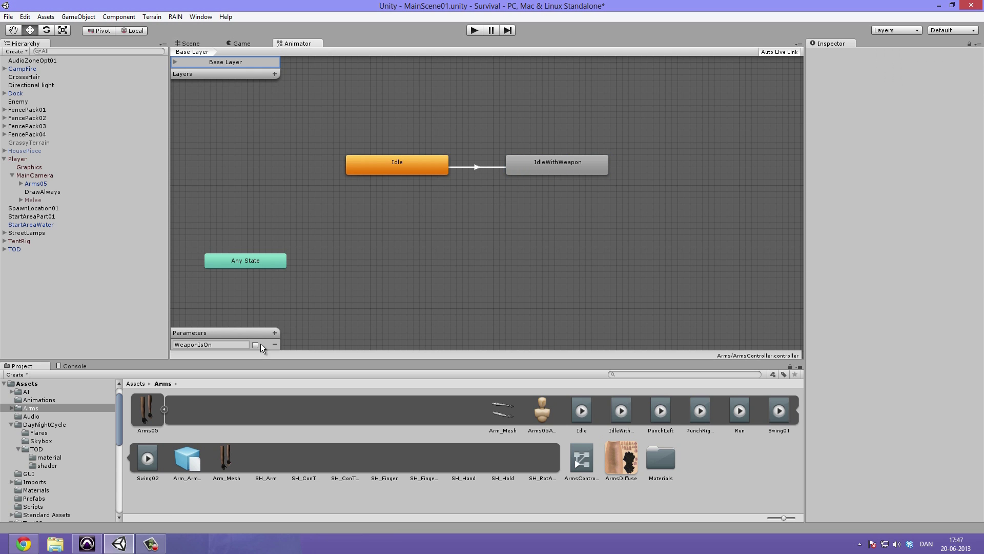
# Step: Make the transition from Idle to IdleWithWeapon depend on WeaponIsOn being true instead of Exit Time
pyautogui.click(477, 167)
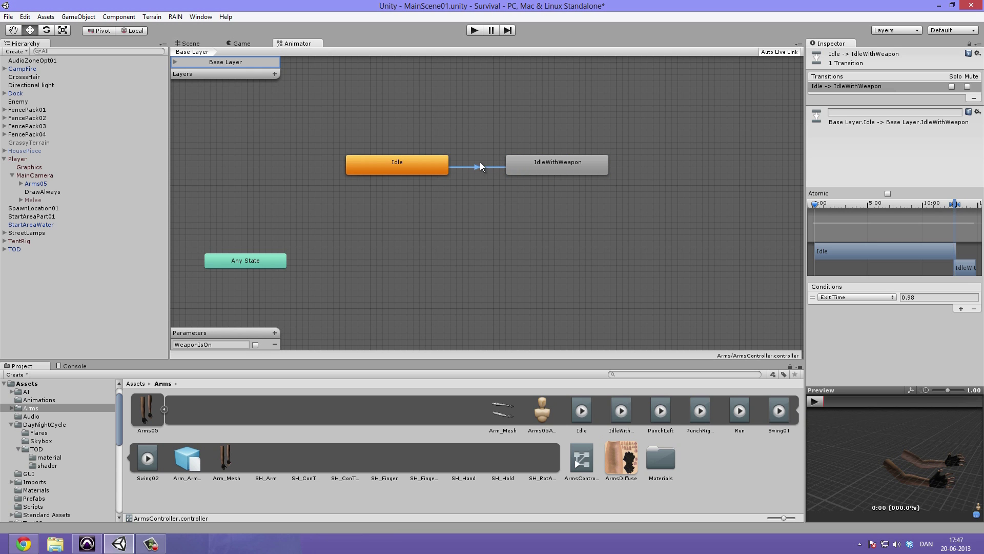
pyautogui.click(845, 297)
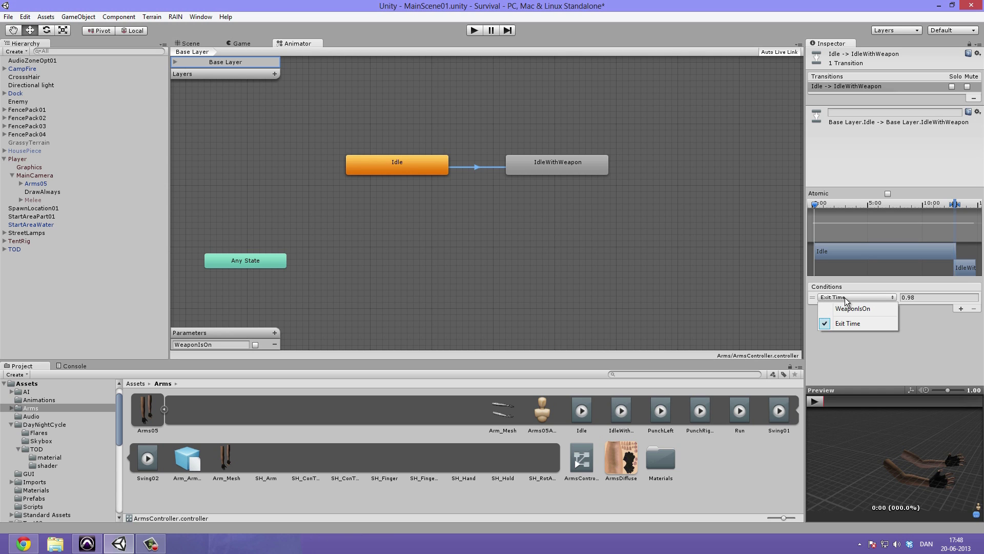
pyautogui.click(850, 309)
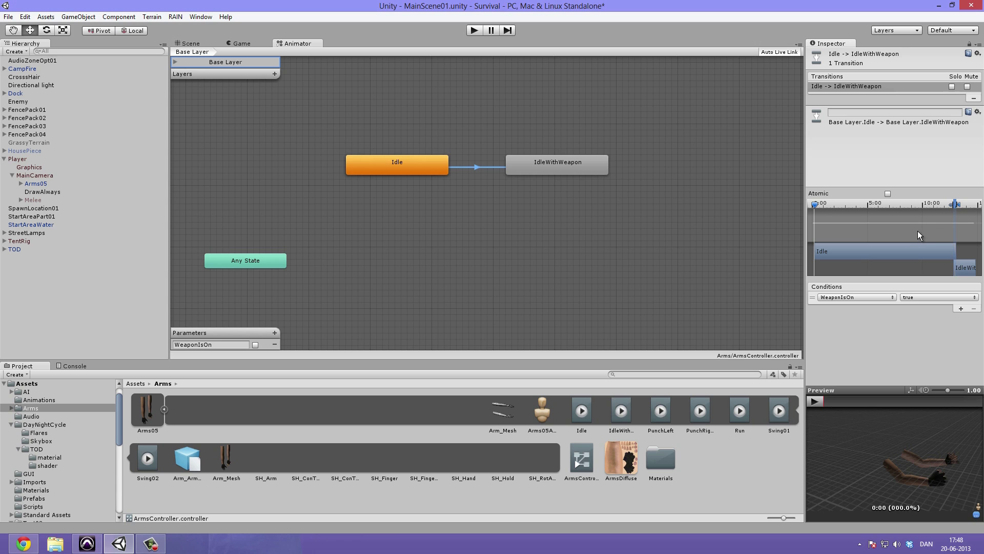
# Step: Widen the Inspector, enlarge its animation preview and zoom the transition timeline in on the crossfade into IdleWithWeapon
pyautogui.click(825, 205)
pyautogui.moveTo(824, 205)
pyautogui.mouseDown()
pyautogui.moveTo(805, 213)
pyautogui.moveTo(885, 210)
pyautogui.moveTo(844, 223)
pyautogui.moveTo(822, 217)
pyautogui.mouseUp()
pyautogui.moveTo(850, 390); pyautogui.dragTo(850, 339)
pyautogui.moveTo(805, 368); pyautogui.dragTo(756, 368)
pyautogui.moveTo(906, 420); pyautogui.dragTo(903, 399)
pyautogui.hotkey('alt', 'shift')
pyautogui.moveTo(784, 195); pyautogui.dragTo(930, 201)
pyautogui.scroll(4, 893, 205)
pyautogui.keyDown('alt'); pyautogui.moveTo(885, 204); pyautogui.dragTo(744, 212); pyautogui.keyUp('alt')
# Step: Scrub and play the preview around the crossfade to see how the arms blend from Idle into IdleWithWeapon
pyautogui.moveTo(792, 177); pyautogui.dragTo(811, 186)
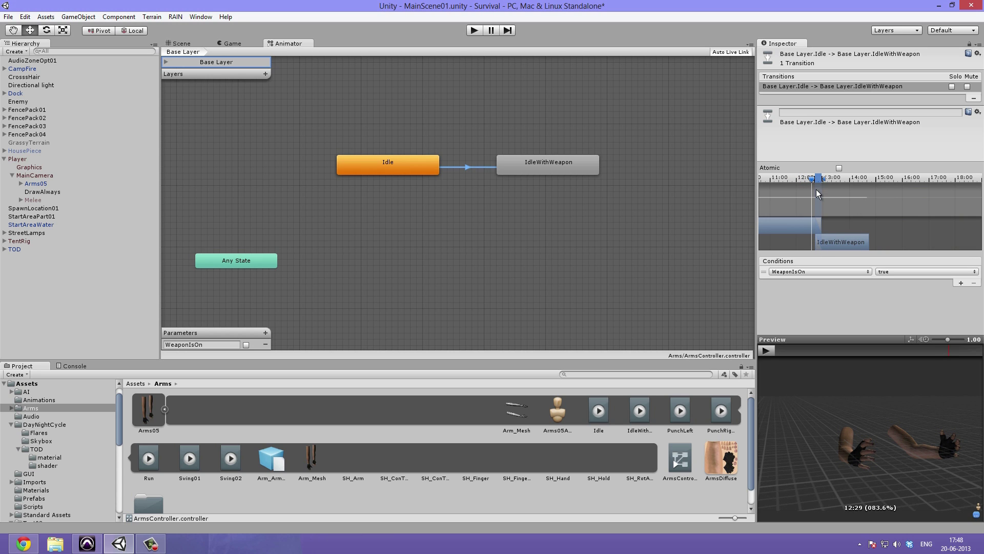
pyautogui.moveTo(812, 179); pyautogui.dragTo(817, 184)
pyautogui.click(767, 351)
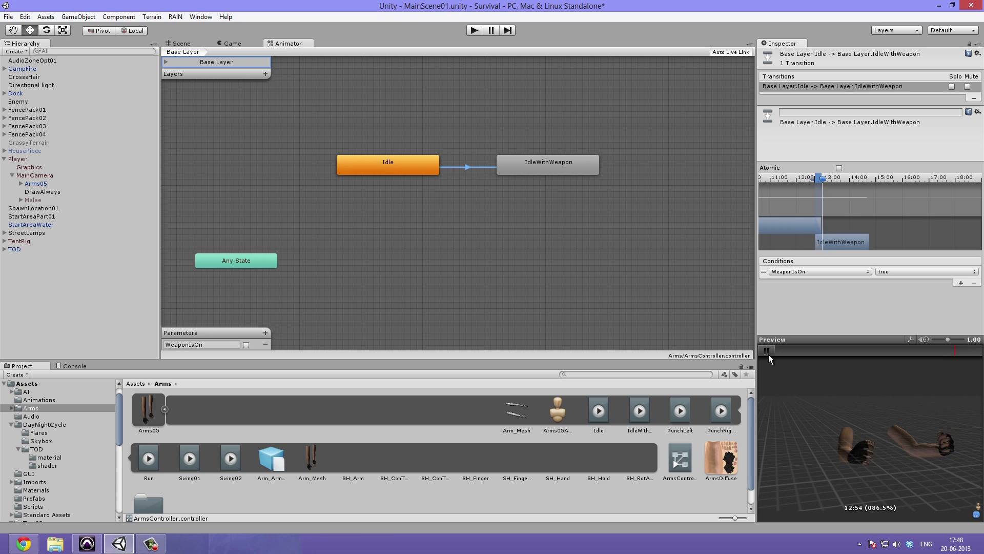
pyautogui.click(767, 351)
pyautogui.click(803, 179)
pyautogui.click(769, 348)
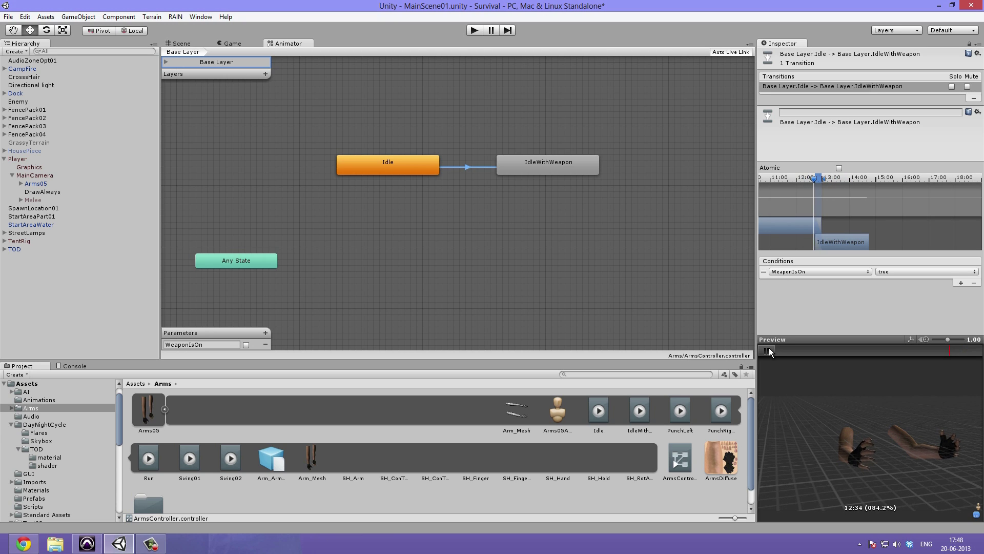
pyautogui.click(799, 190)
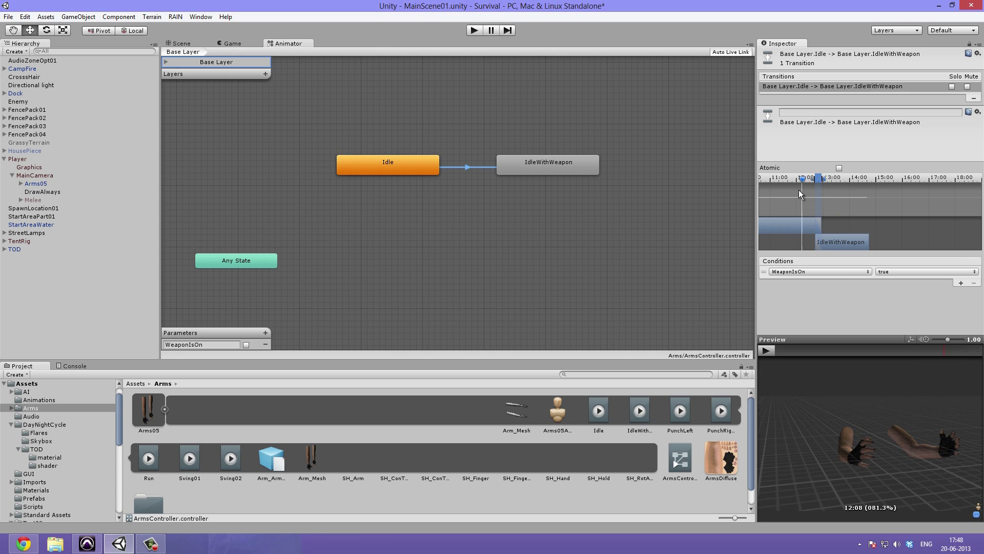
# Step: Shorten the crossfade from Idle to IdleWithWeapon and align the start of the IdleWithWeapon clip with the start of the blend
pyautogui.keyDown('alt'); pyautogui.scroll(4, 820, 198); pyautogui.keyUp('alt')
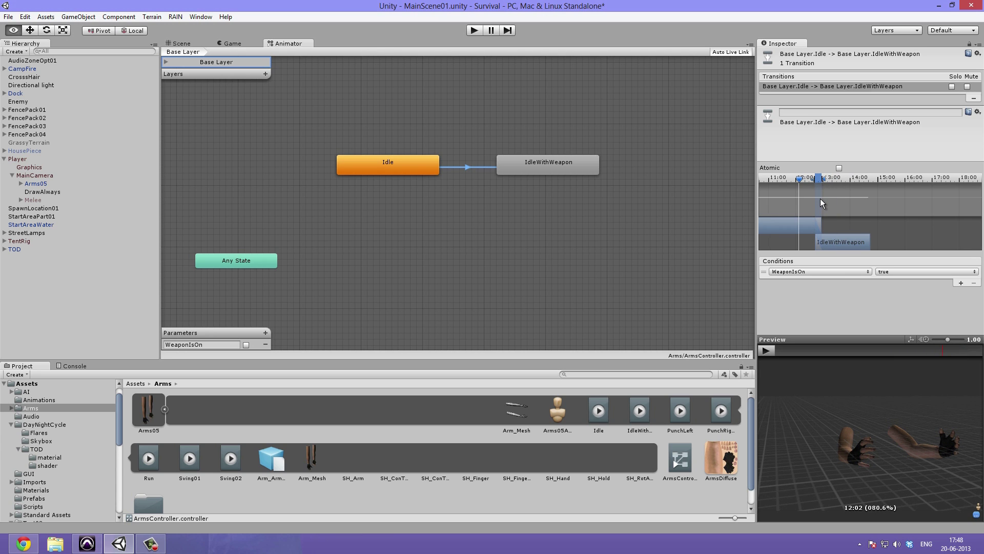
pyautogui.keyDown('alt'); pyautogui.scroll(4, 820, 198); pyautogui.keyUp('alt')
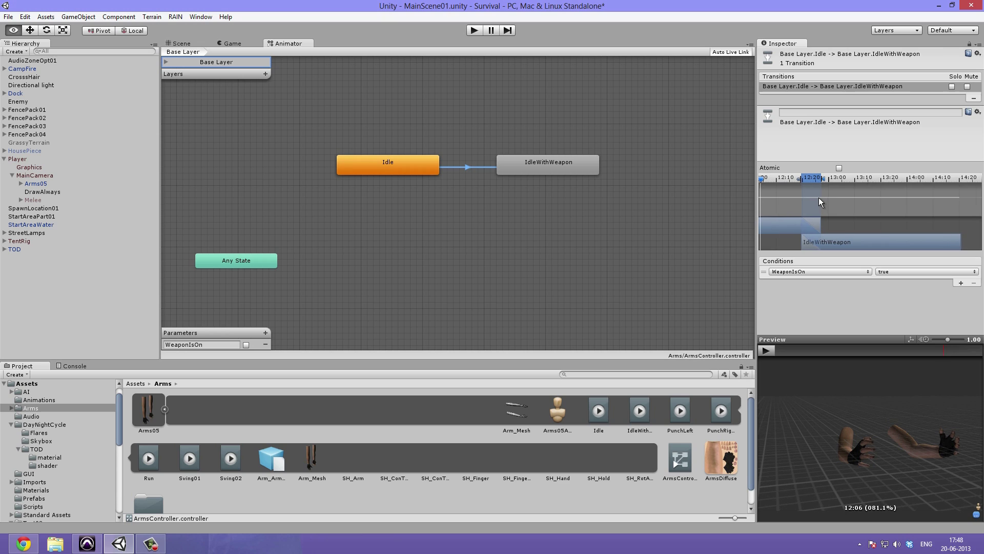
pyautogui.keyDown('alt'); pyautogui.moveTo(825, 197); pyautogui.dragTo(860, 184); pyautogui.keyUp('alt')
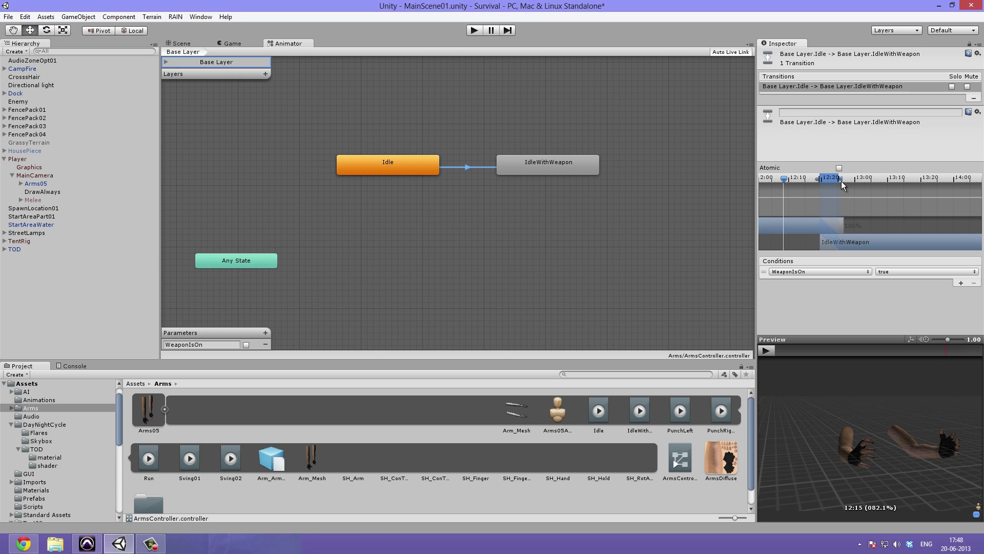
pyautogui.moveTo(833, 186)
pyautogui.mouseDown()
pyautogui.moveTo(848, 186)
pyautogui.moveTo(819, 177)
pyautogui.mouseUp()
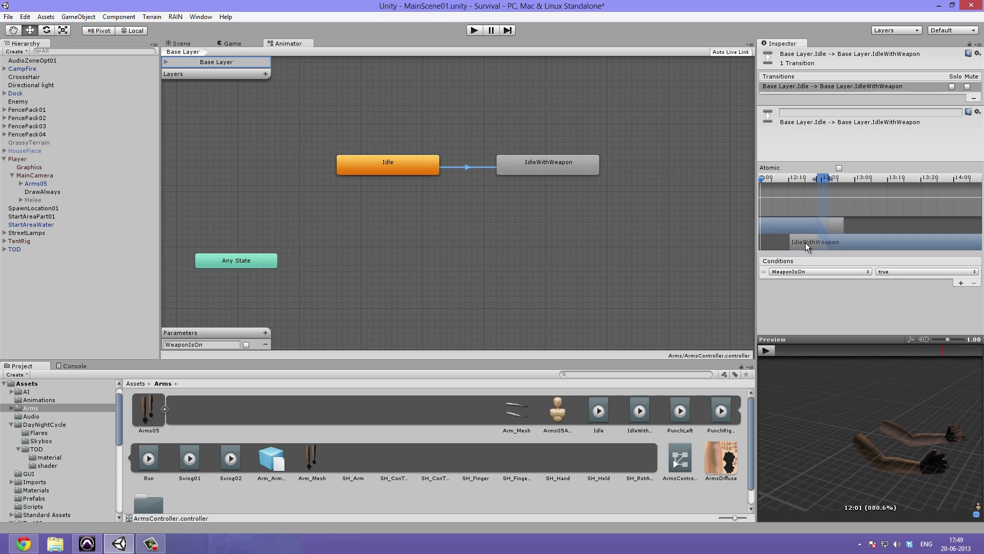
pyautogui.moveTo(847, 238); pyautogui.dragTo(865, 275)
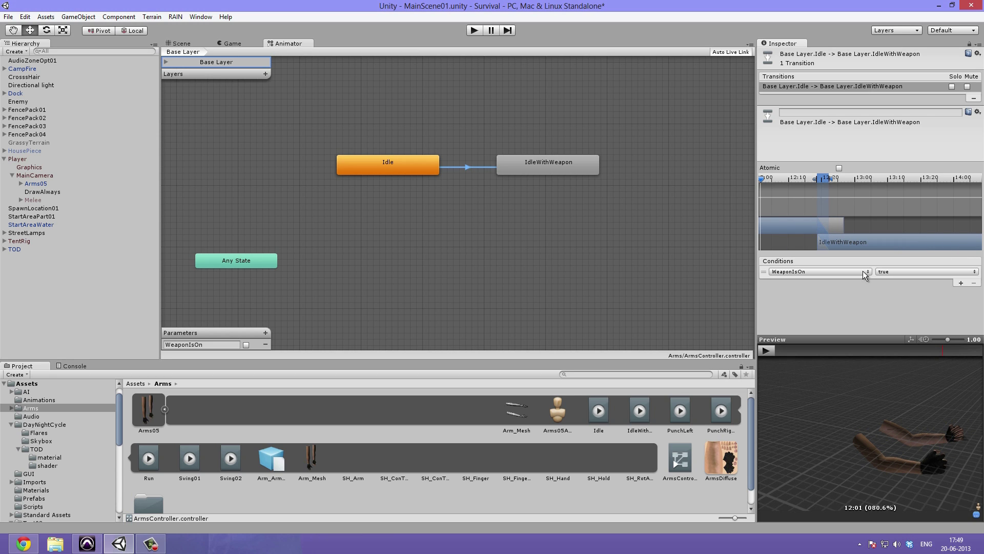
# Step: Play the preview of the shortened transition from Idle to IdleWithWeapon
pyautogui.click(767, 350)
pyautogui.click(768, 351)
pyautogui.click(768, 349)
# Step: Make a return transition from the IdleWithWeapon state back to the Idle state
pyautogui.click(481, 194)
pyautogui.click(520, 160)
pyautogui.rightClick(548, 167)
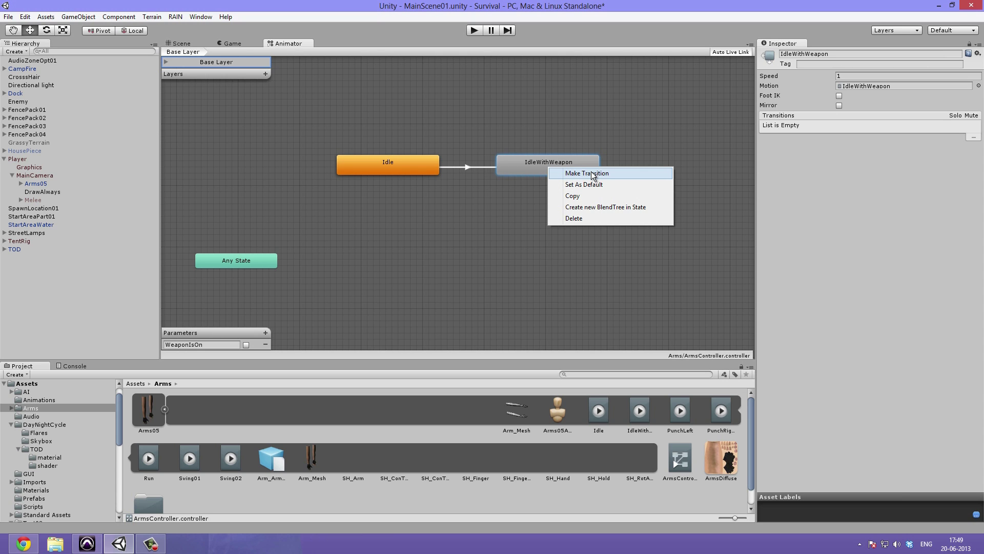
pyautogui.click(593, 173)
pyautogui.click(422, 156)
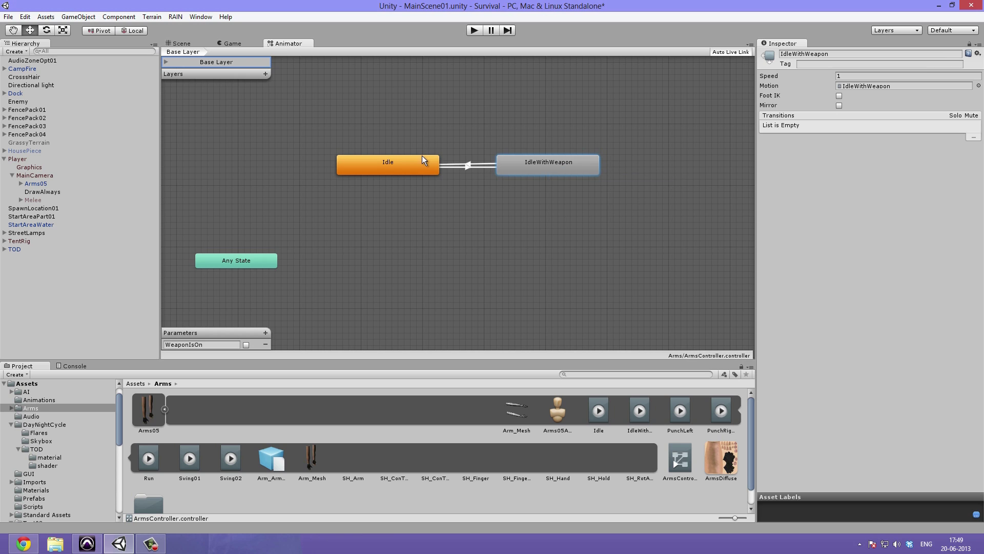
# Step: Set the condition of the return transition from IdleWithWeapon to Idle to WeaponIsOn being false
pyautogui.click(474, 165)
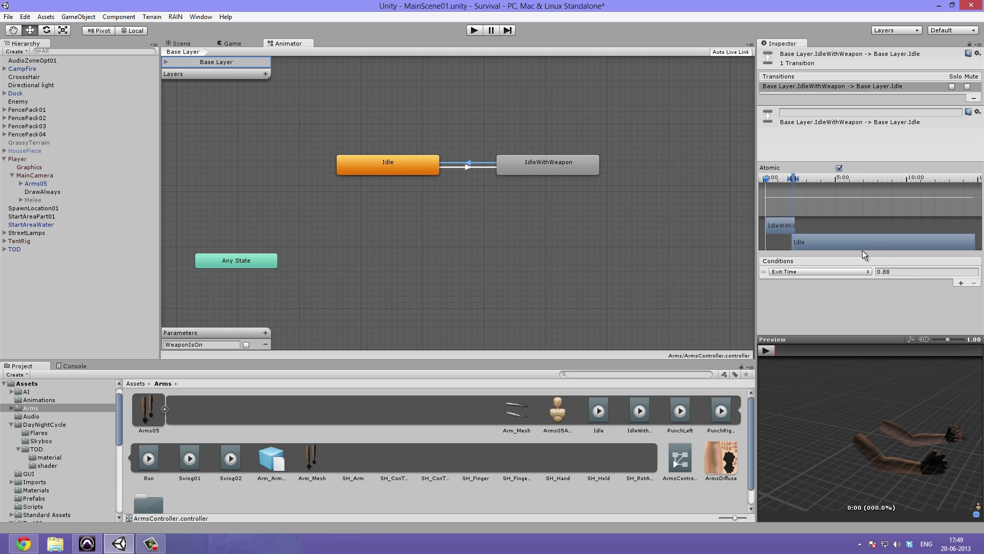
pyautogui.click(798, 269)
pyautogui.click(813, 282)
pyautogui.click(910, 271)
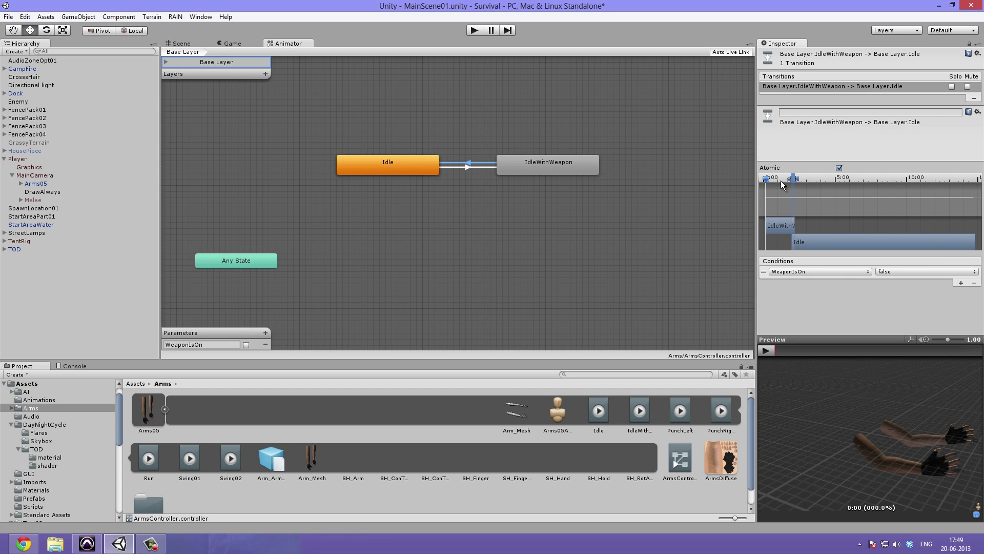
# Step: Preview the return transition from IdleWithWeapon to Idle and shorten its crossfade slightly on the timeline
pyautogui.scroll(3, 783, 190)
pyautogui.moveTo(763, 181); pyautogui.dragTo(784, 179)
pyautogui.scroll(2, 798, 214)
pyautogui.click(767, 349)
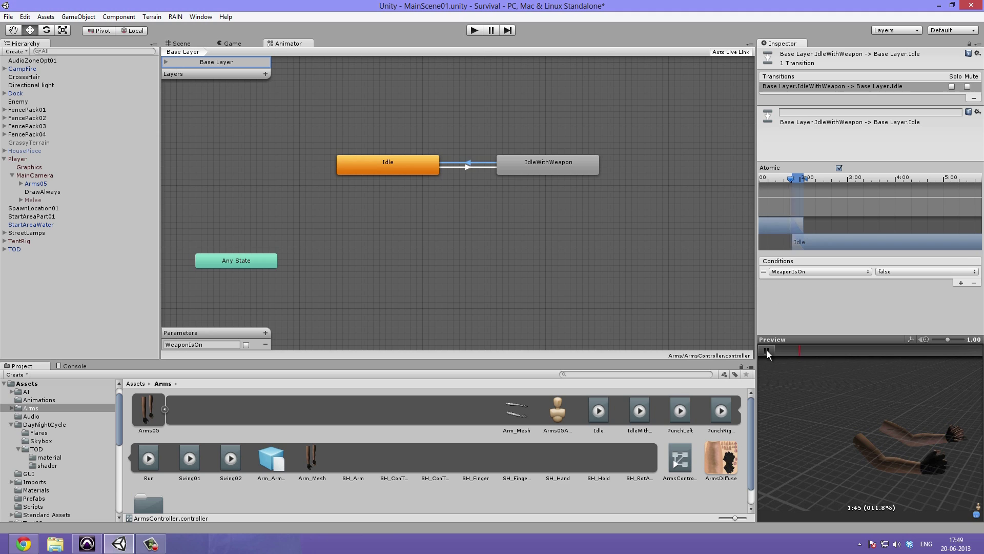
pyautogui.click(767, 349)
pyautogui.moveTo(803, 181); pyautogui.dragTo(800, 181)
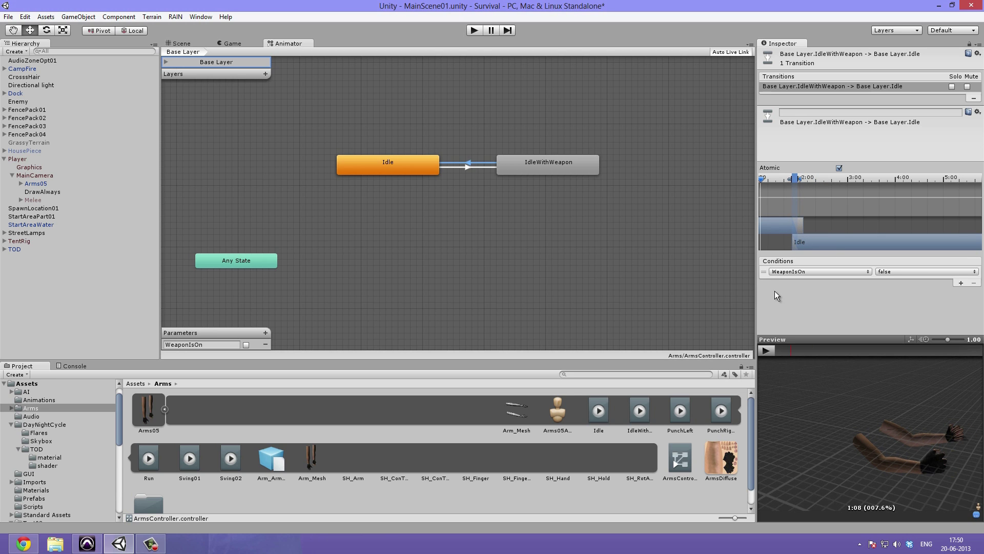
# Step: Replay the preview of the return transition from IdleWithWeapon to Idle
pyautogui.click(773, 349)
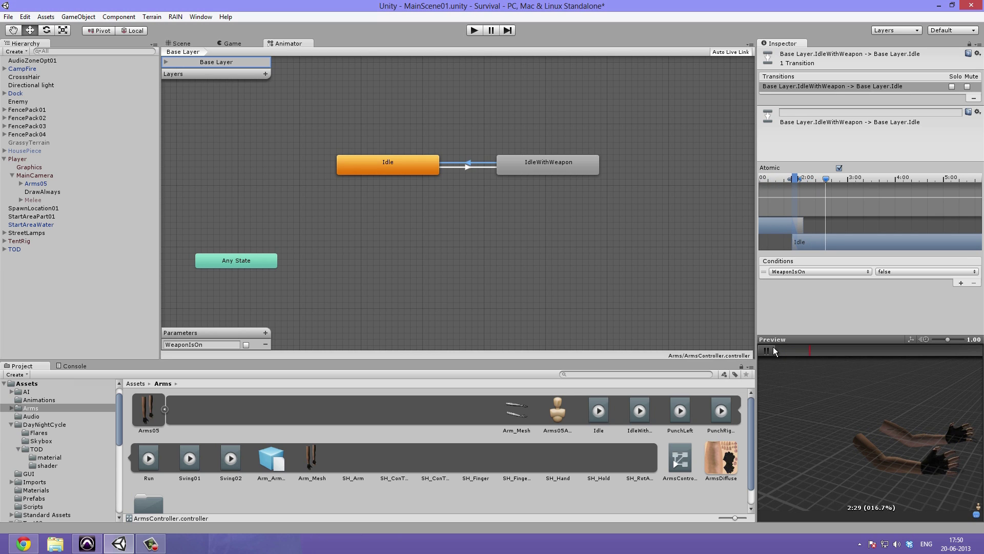
pyautogui.click(801, 180)
pyautogui.click(767, 351)
pyautogui.click(513, 239)
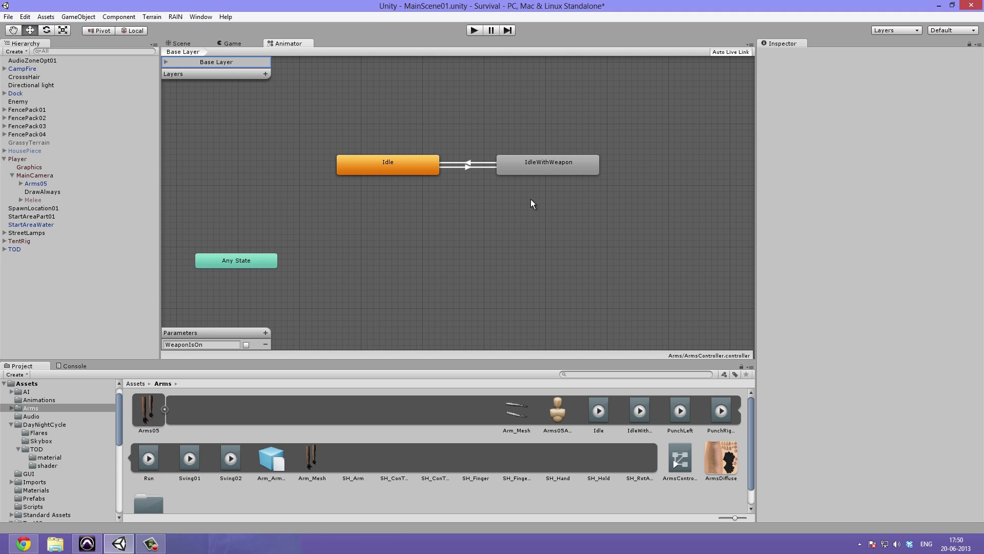
# Step: Review the two transitions between Idle and IdleWithWeapon and the settings of both states
pyautogui.click(475, 163)
pyautogui.click(469, 167)
pyautogui.click(478, 193)
pyautogui.click(375, 160)
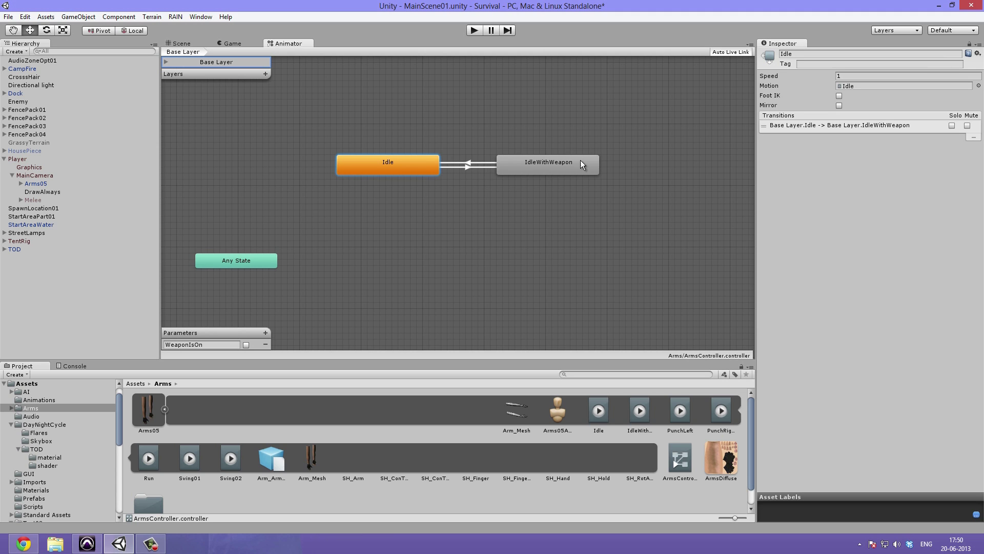
pyautogui.click(532, 163)
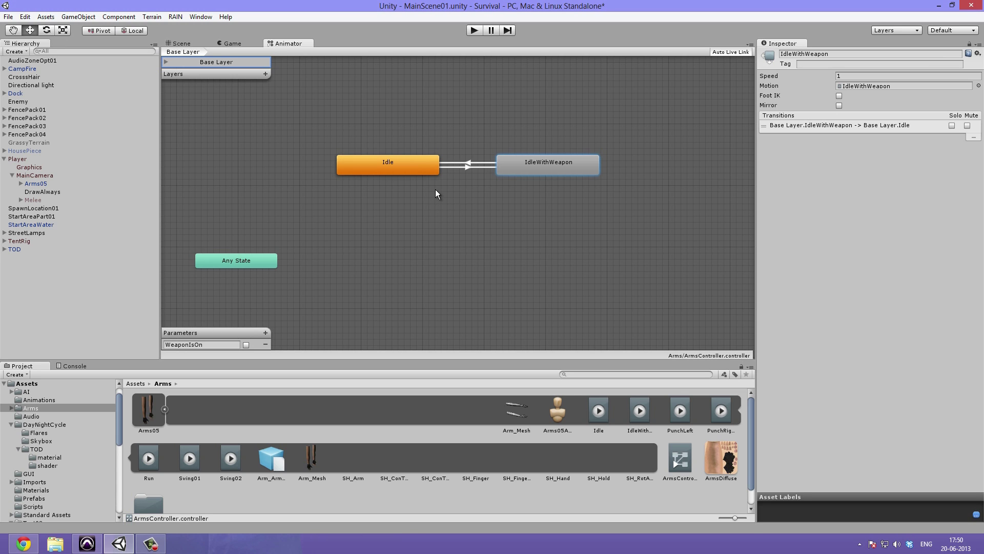
pyautogui.click(493, 200)
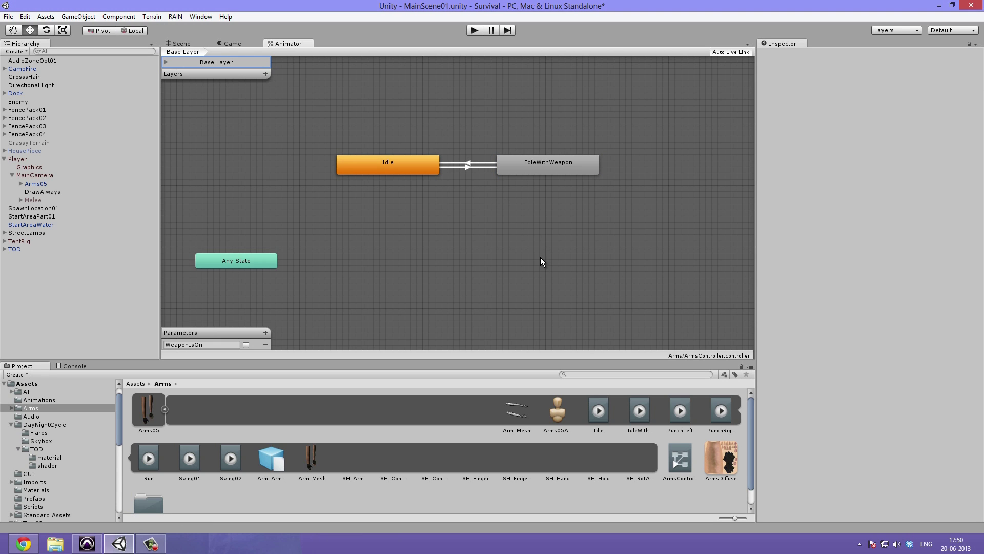
pyautogui.moveTo(527, 122); pyautogui.dragTo(518, 111, button='middle')
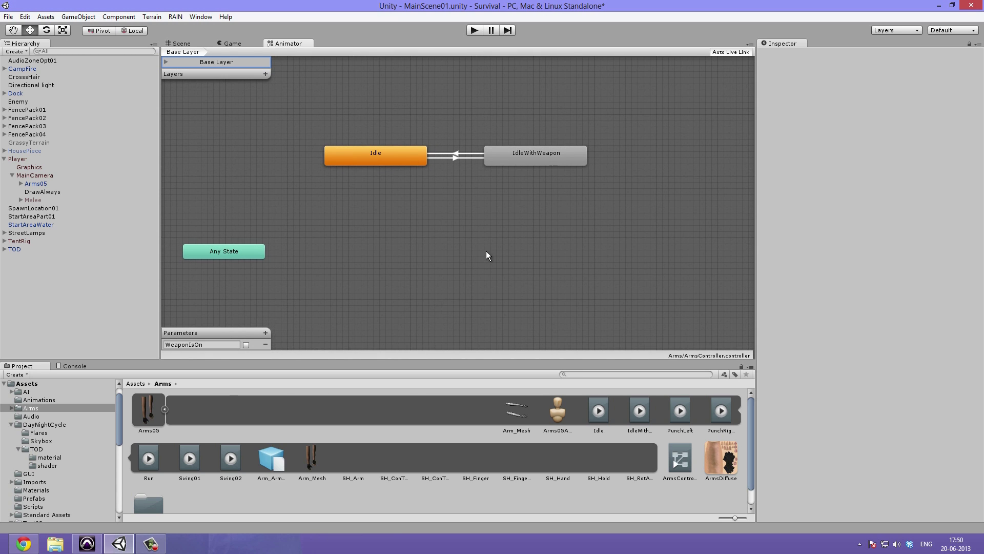
pyautogui.moveTo(482, 250); pyautogui.dragTo(495, 275, button='middle')
pyautogui.rightClick(444, 86)
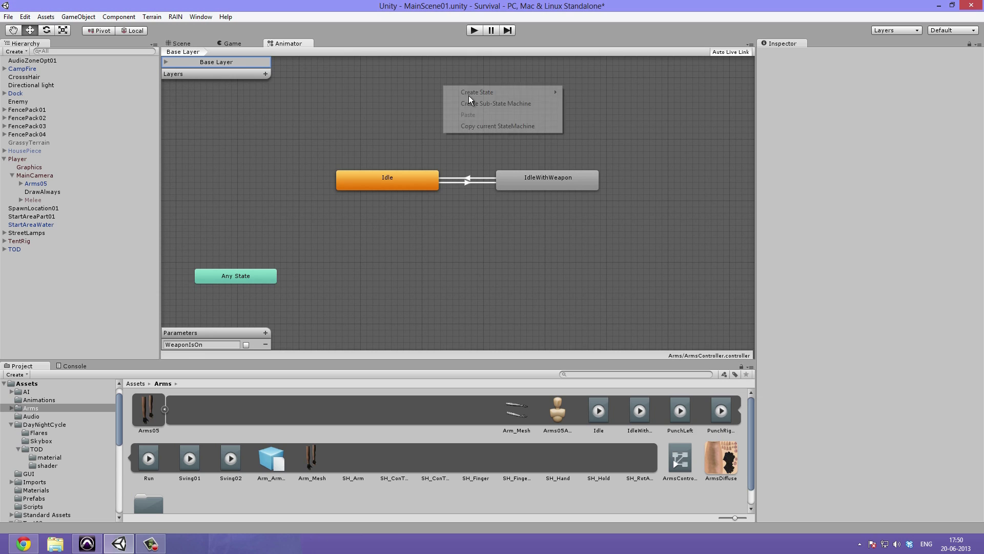
pyautogui.click(285, 297)
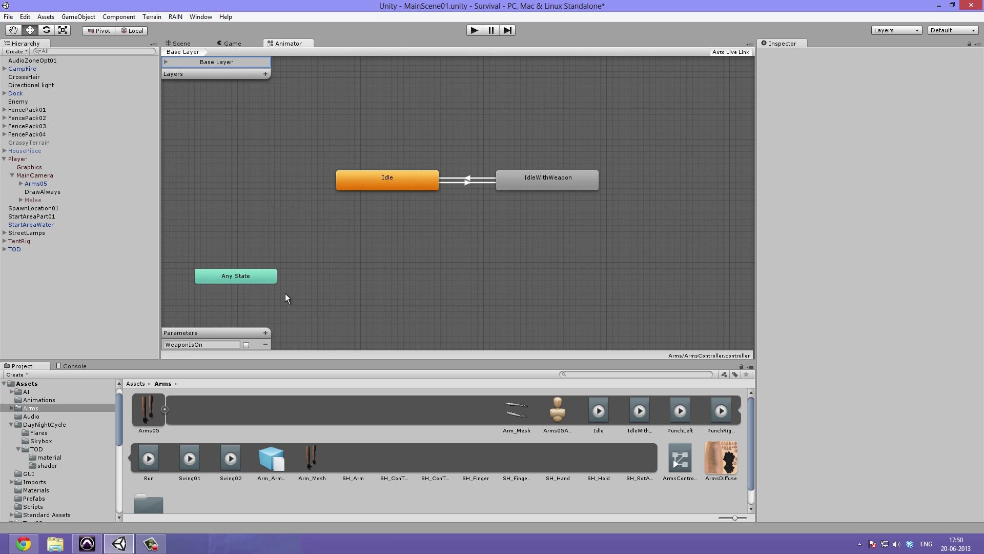
pyautogui.click(265, 333)
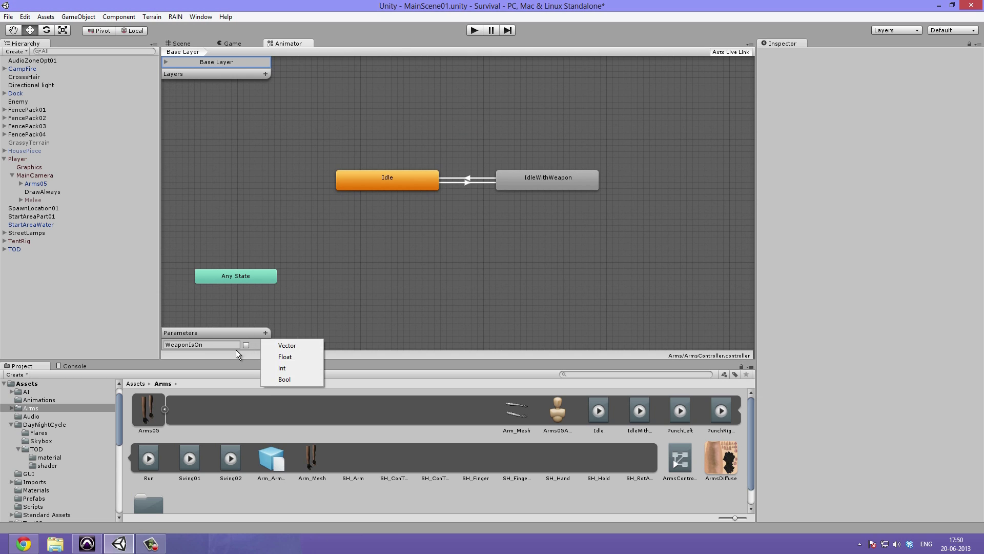
pyautogui.click(294, 358)
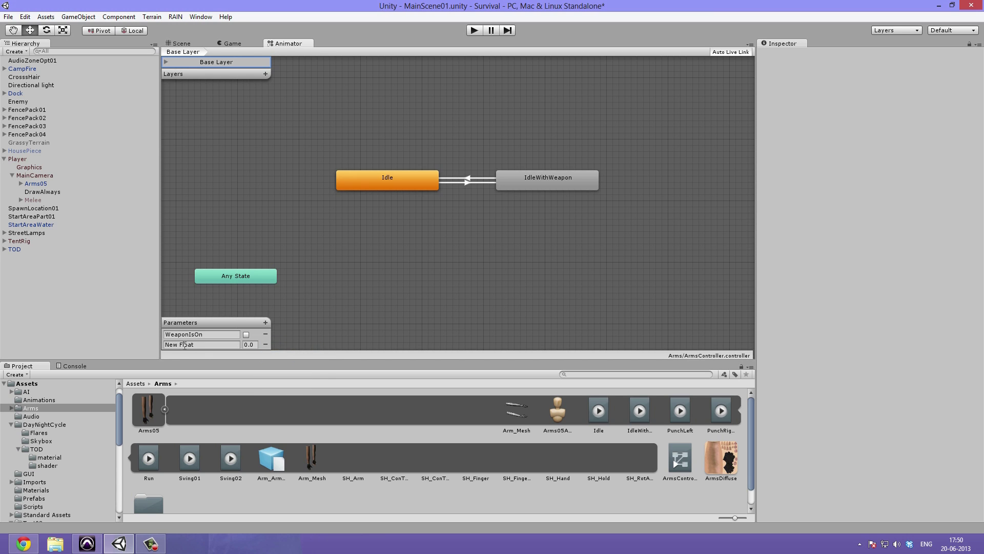
pyautogui.click(217, 347)
pyautogui.write('Speed')
pyautogui.click(258, 344)
pyautogui.click(265, 344)
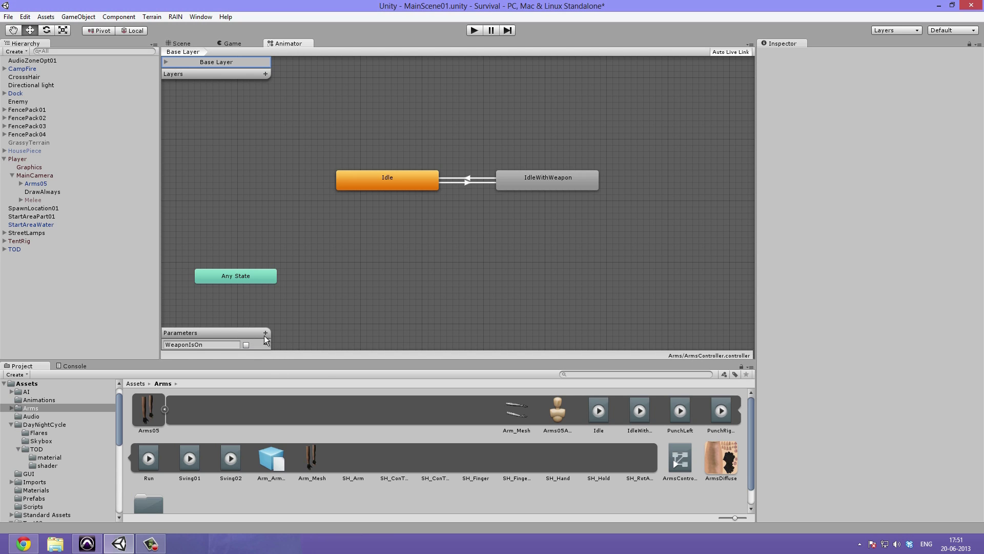
# Step: Add a Bool parameter to the animator controller and name it IsRunning
pyautogui.click(265, 332)
pyautogui.click(301, 380)
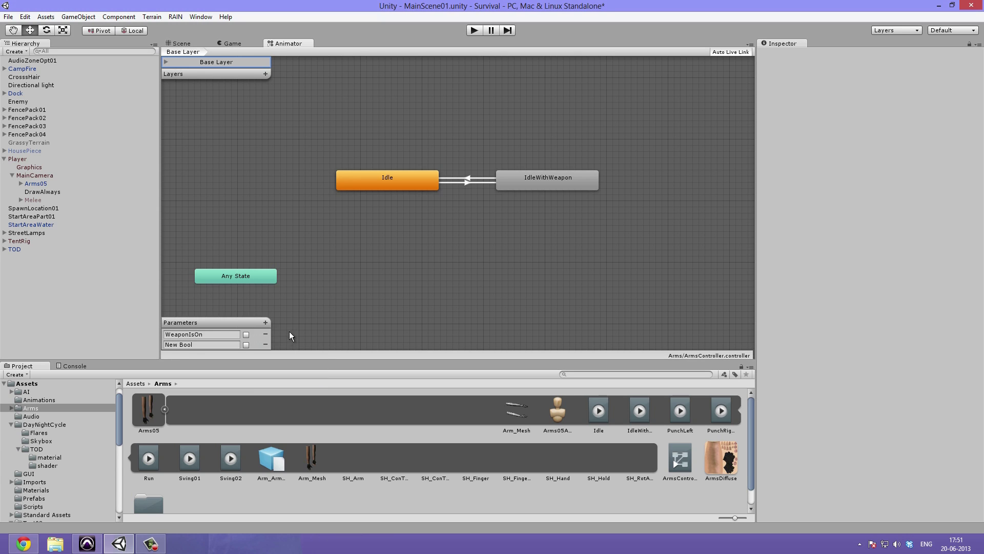
pyautogui.click(226, 344)
pyautogui.write('Speed')
pyautogui.doubleClick(186, 344)
pyautogui.write('IsRunning')
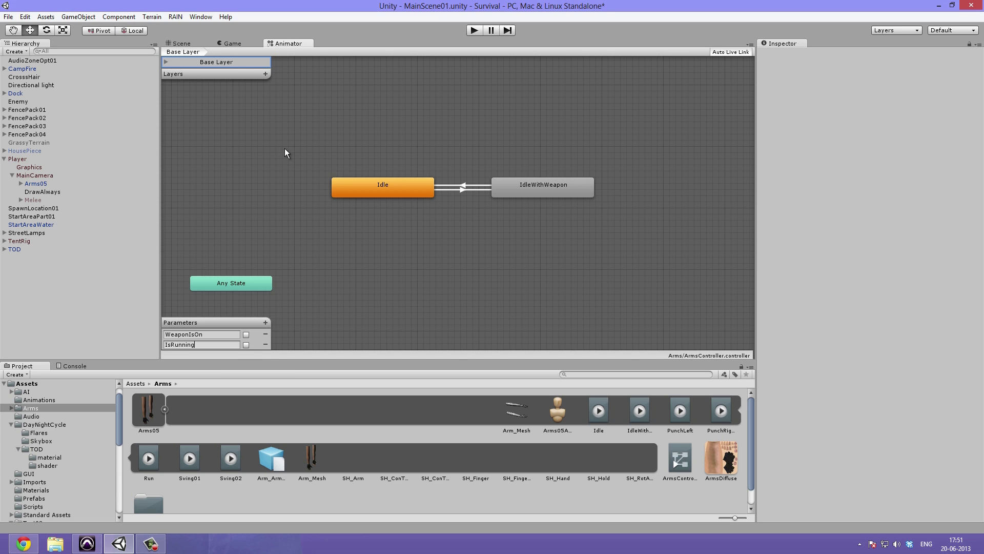
pyautogui.rightClick(470, 125)
pyautogui.moveTo(519, 128)
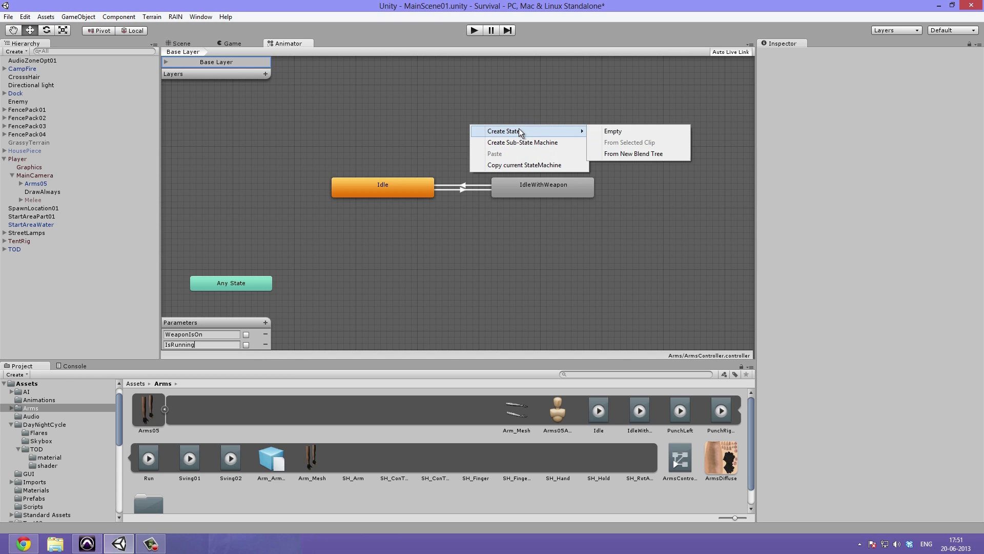
pyautogui.click(228, 352)
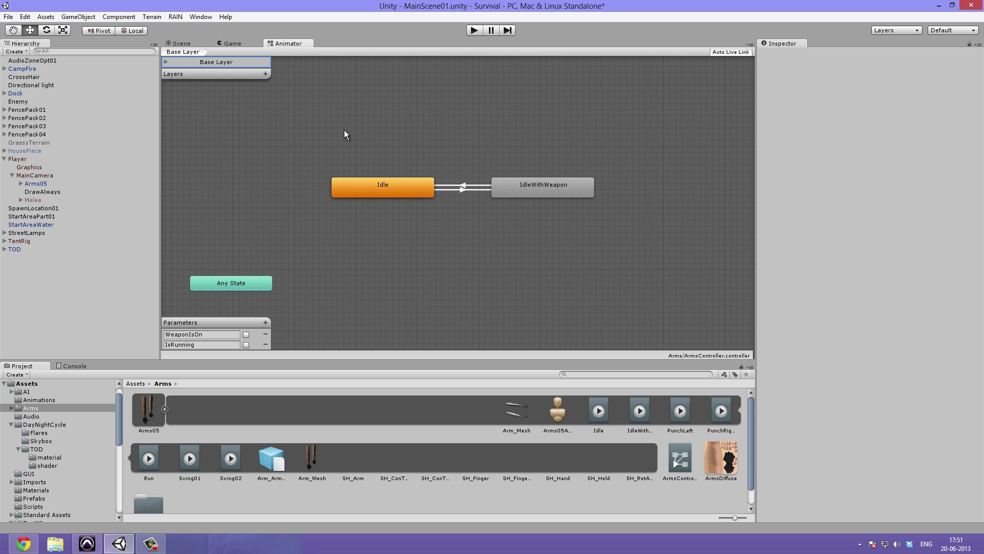
pyautogui.press('super')
pyautogui.press('super')
# Step: Add the Run animation clip from the Arms folder as a state above Idle and IdleWithWeapon
pyautogui.scroll(1, 532, 150)
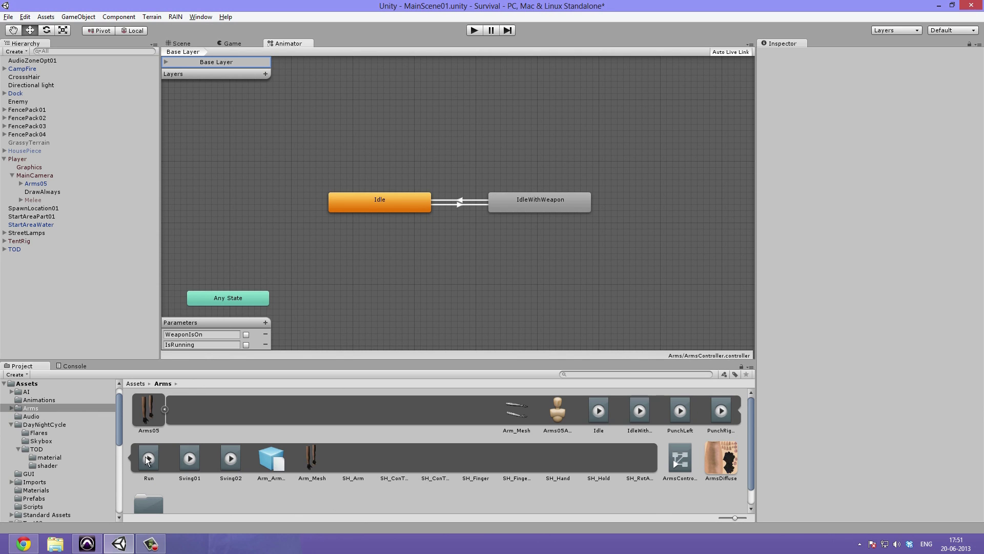
pyautogui.moveTo(149, 458); pyautogui.dragTo(362, 172)
pyautogui.moveTo(462, 96)
pyautogui.mouseDown()
pyautogui.moveTo(484, 109)
pyautogui.moveTo(460, 109)
pyautogui.mouseUp()
pyautogui.click(839, 96)
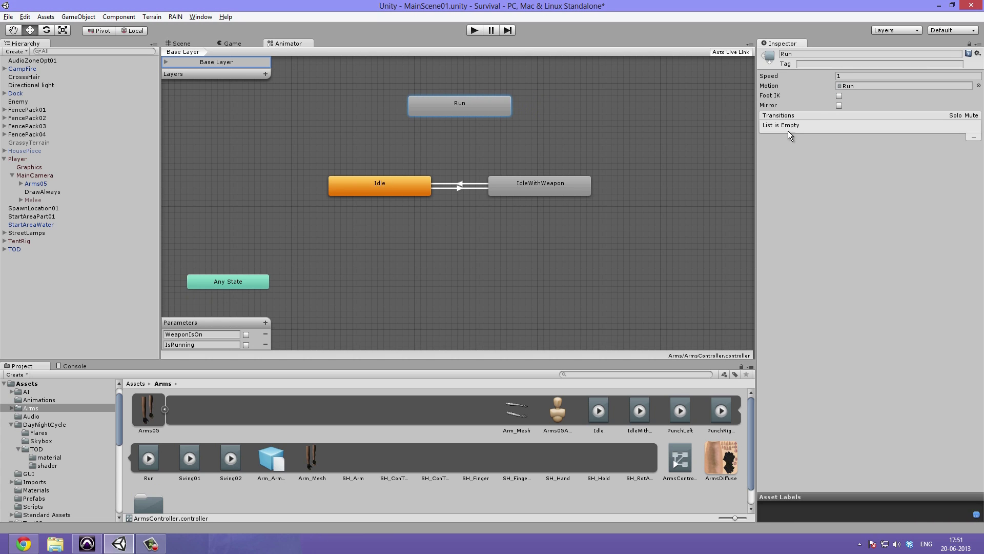
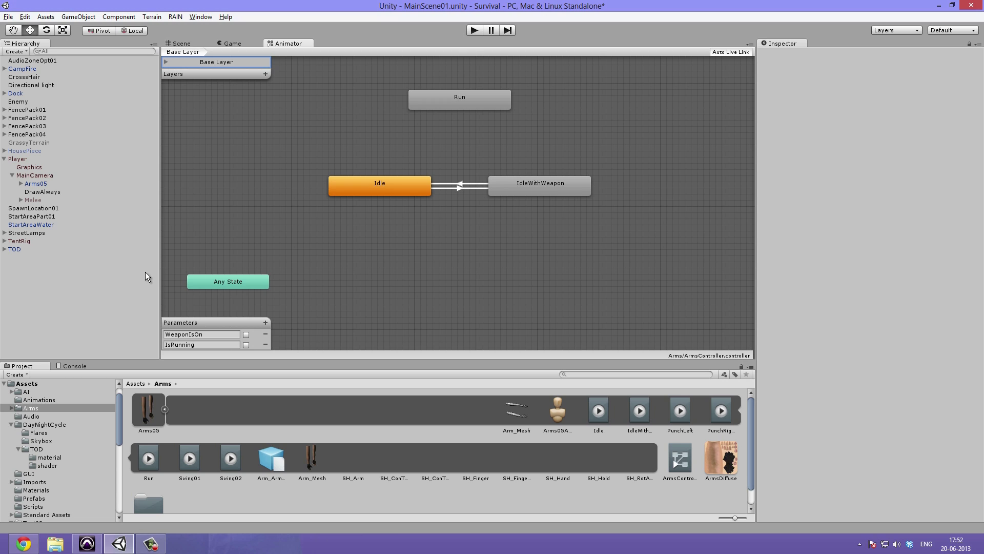
# Step: Make a transition from the Idle state to the Run state
pyautogui.click(452, 108)
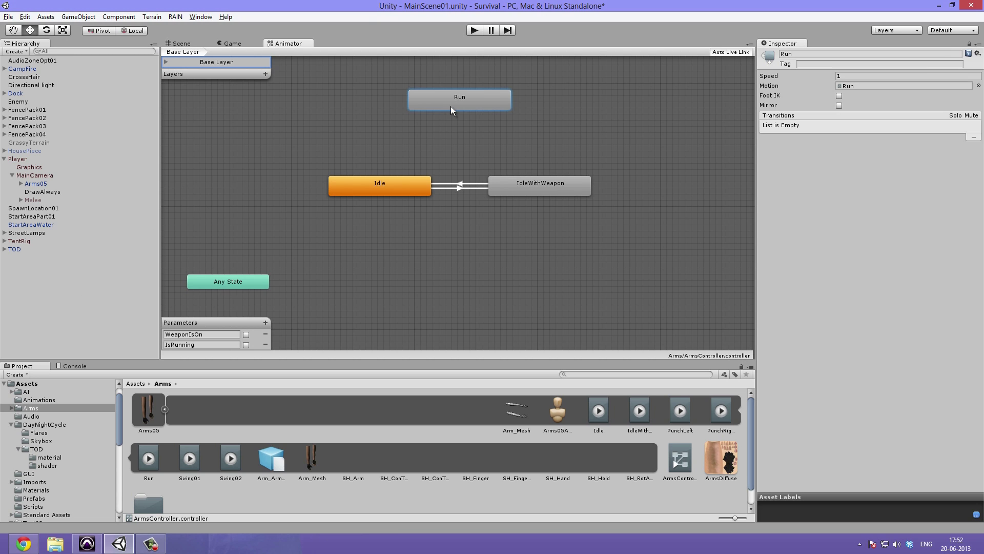
pyautogui.click(404, 182)
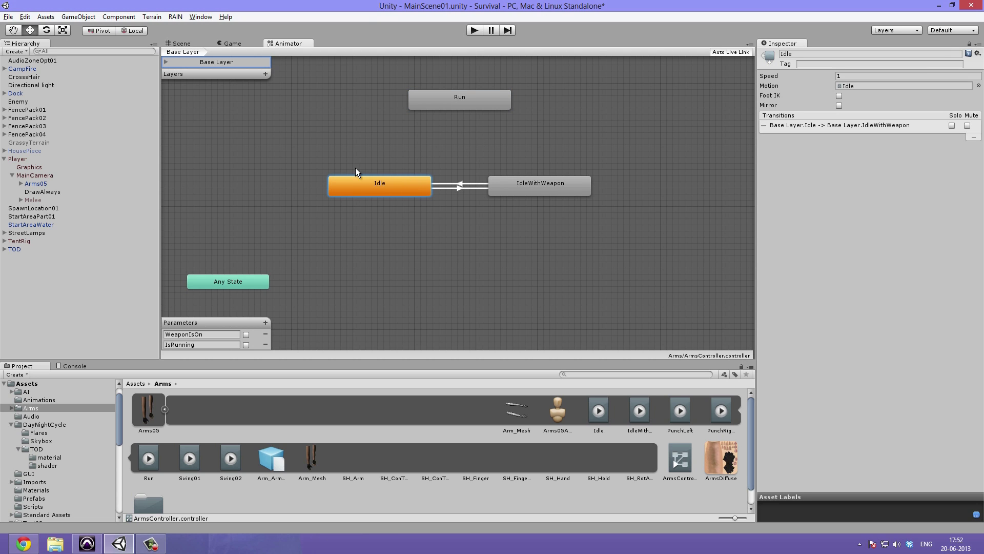
pyautogui.rightClick(378, 180)
pyautogui.click(410, 188)
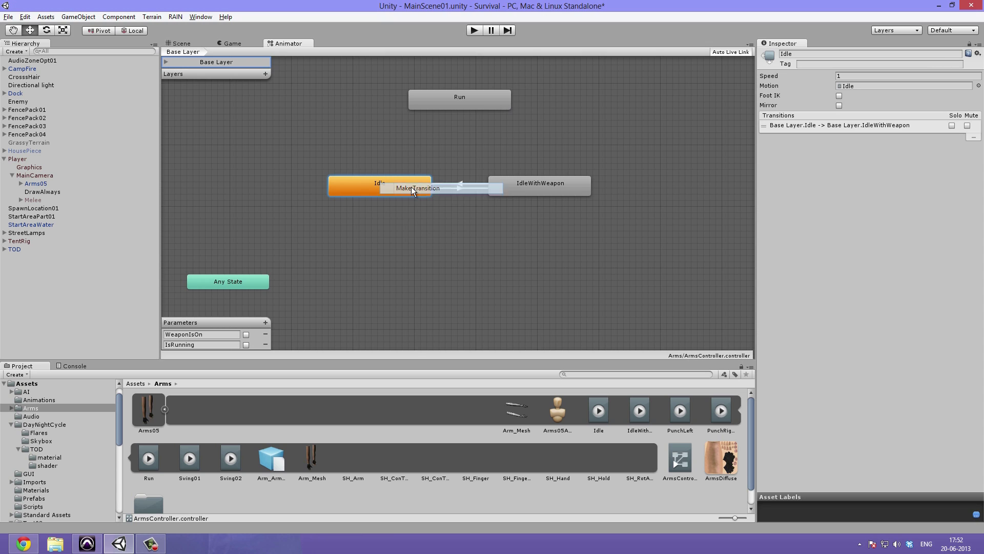
pyautogui.click(447, 105)
# Step: Set the condition of the transition from Idle to Run to IsRunning being true
pyautogui.click(428, 139)
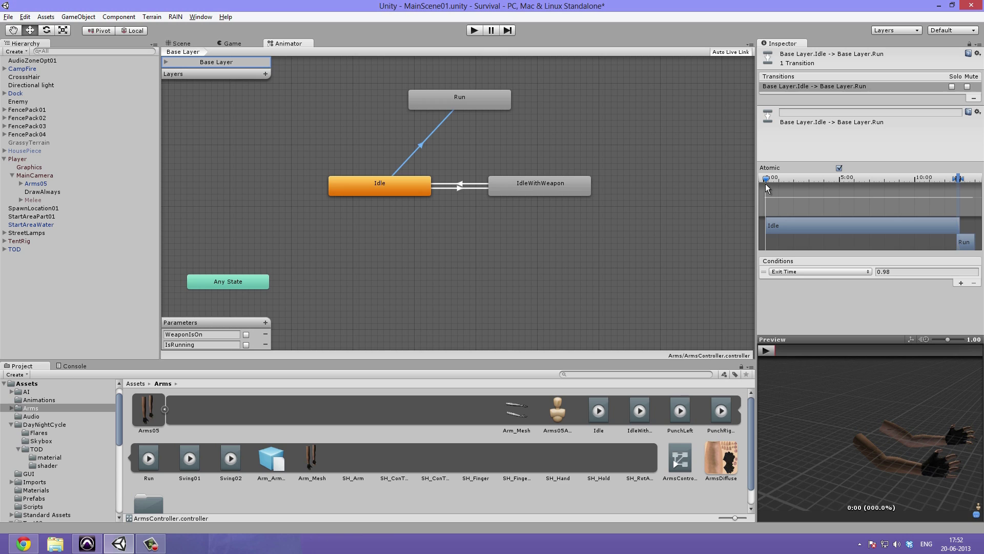
pyautogui.click(805, 272)
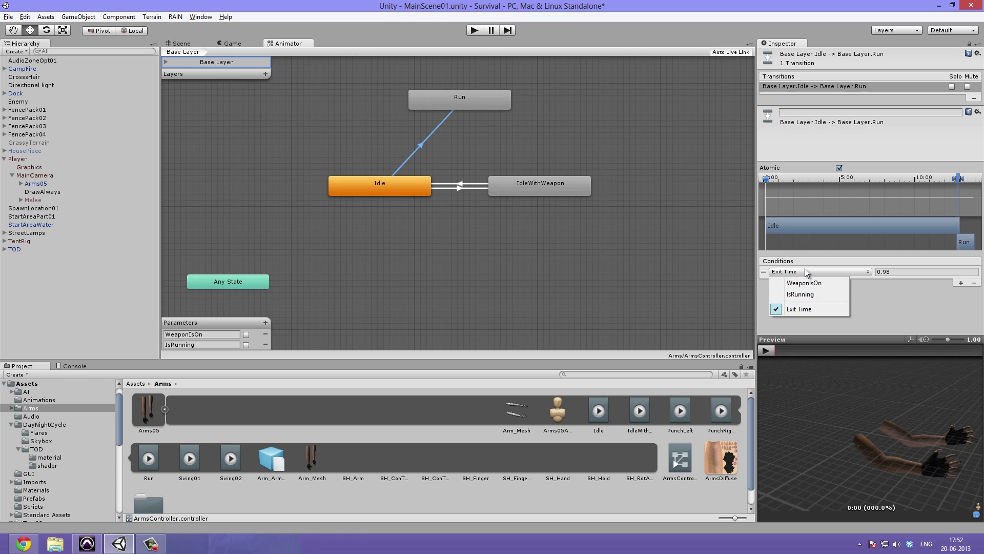
pyautogui.click(814, 296)
pyautogui.click(892, 271)
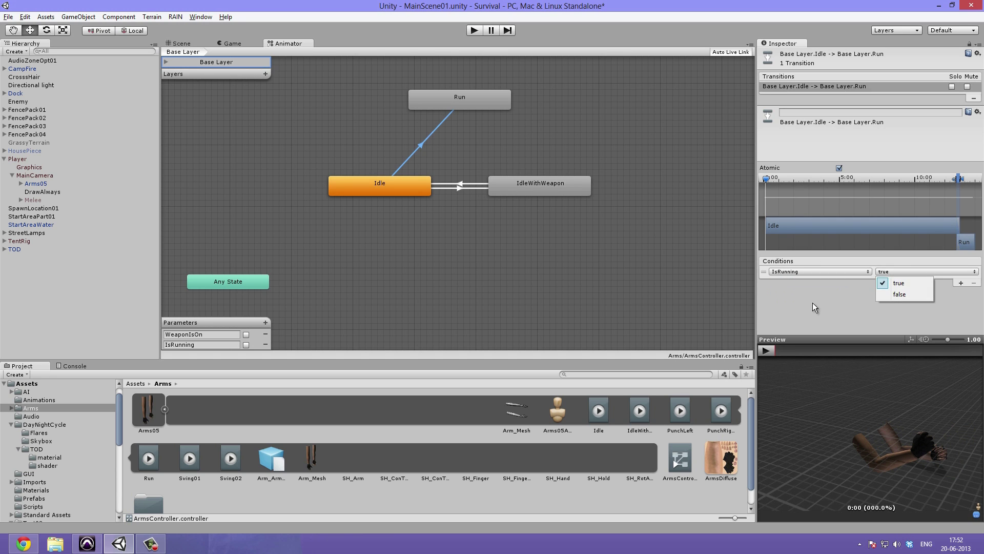
pyautogui.click(843, 312)
# Step: Play the preview of the transition from Idle to Run, starting shortly before the crossfade
pyautogui.moveTo(768, 178); pyautogui.dragTo(806, 183)
pyautogui.scroll(3, 917, 204)
pyautogui.scroll(1, 826, 200)
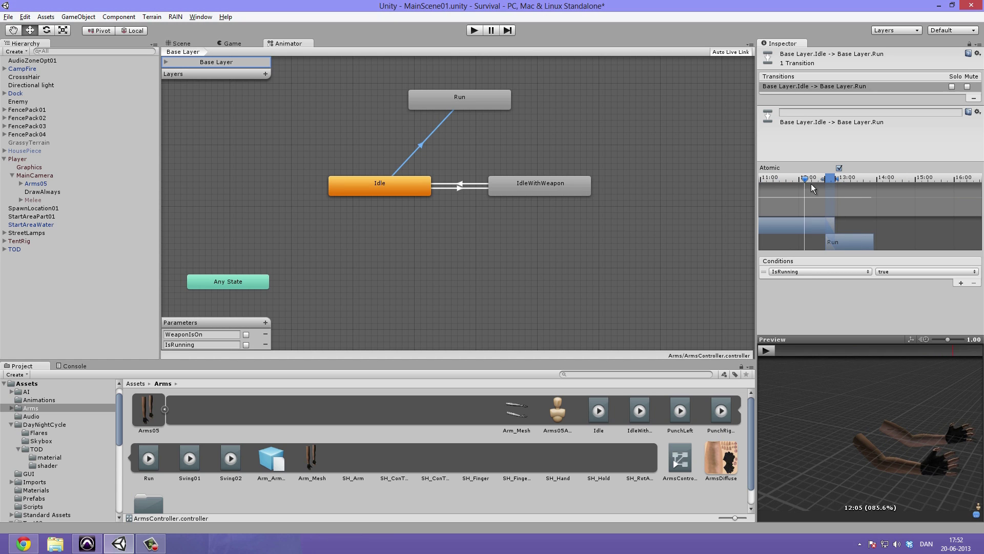
pyautogui.click(767, 351)
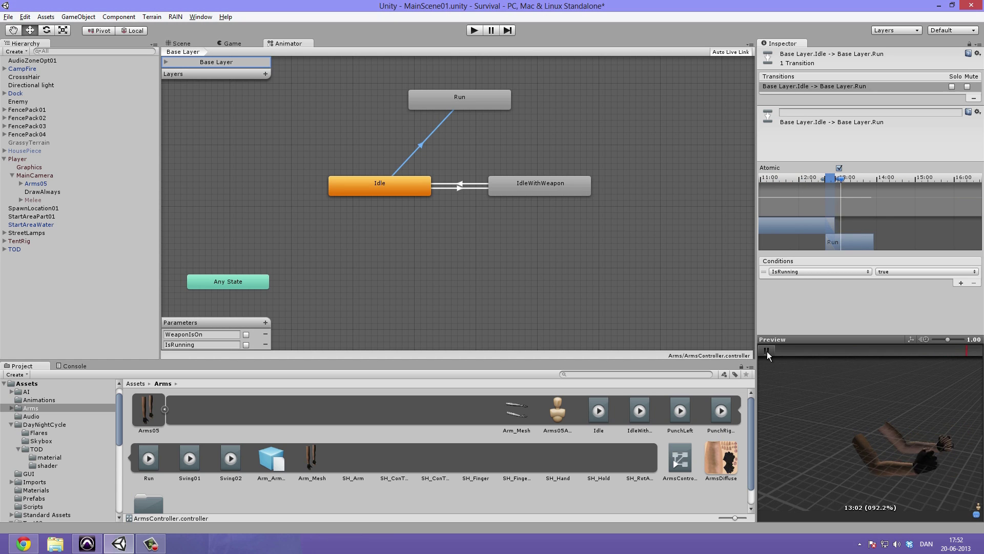
pyautogui.click(767, 352)
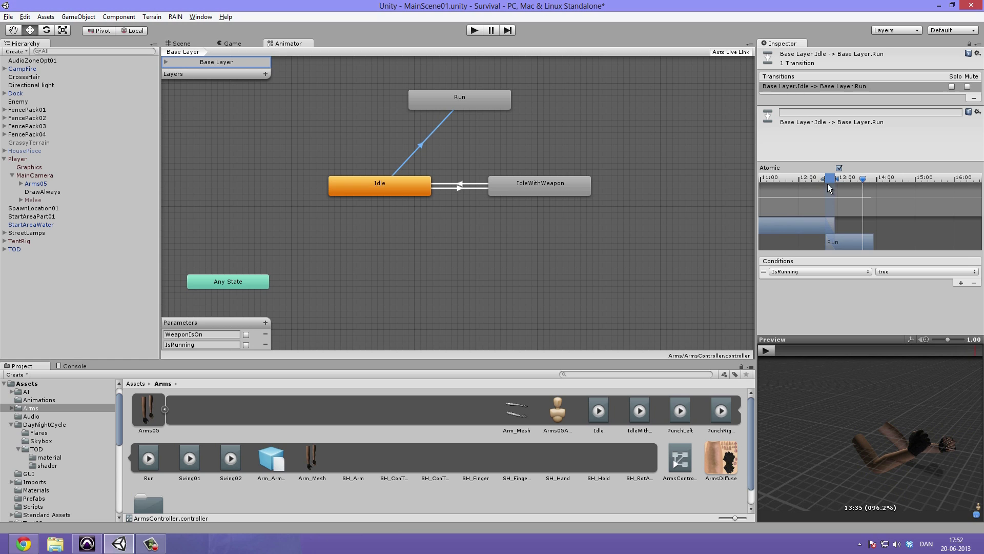
# Step: Lengthen the Idle to Run crossfade by starting it slightly earlier on the timeline, and preview the blend
pyautogui.moveTo(861, 178); pyautogui.dragTo(796, 180)
pyautogui.click(766, 351)
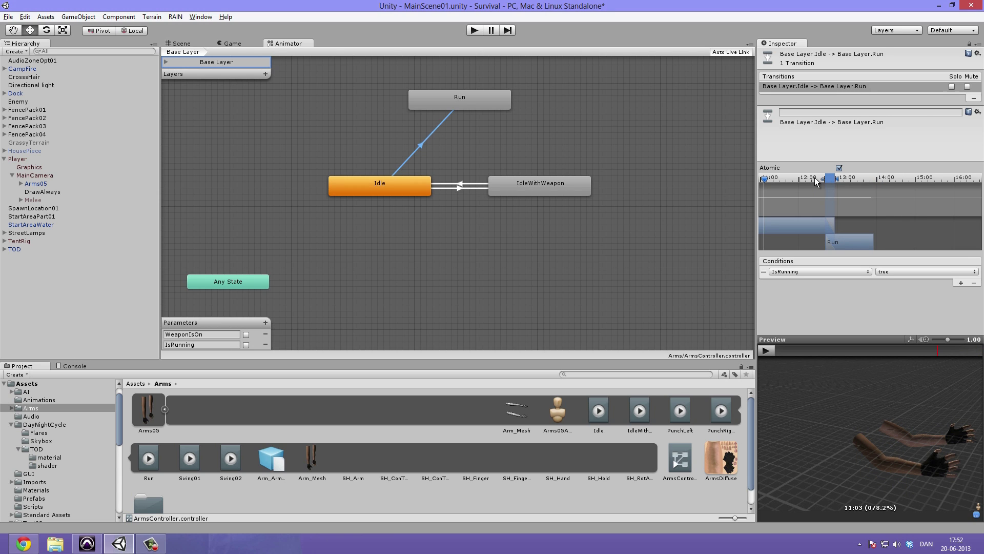
pyautogui.moveTo(823, 180); pyautogui.dragTo(819, 180)
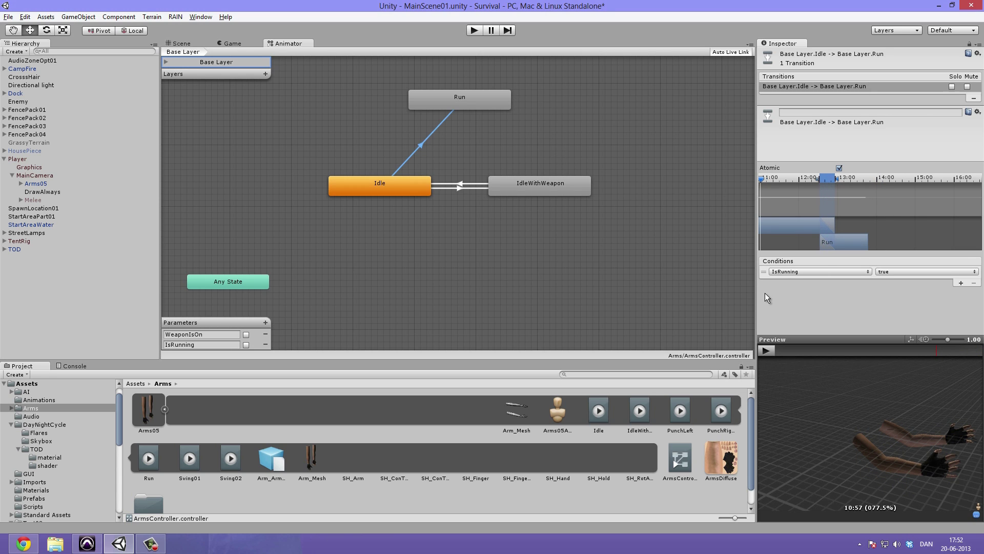
pyautogui.click(769, 351)
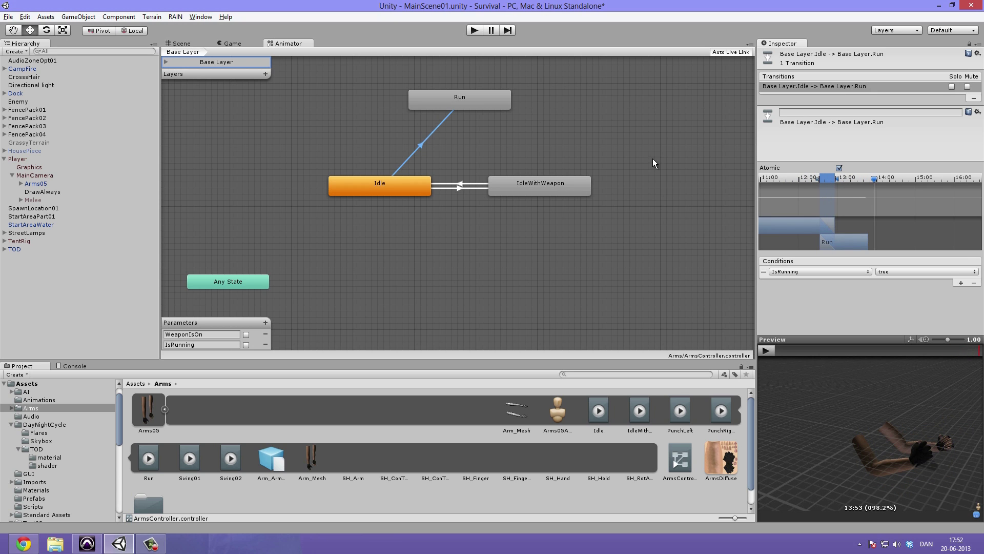
pyautogui.click(460, 132)
# Step: Make a return transition from the Run state back to the Idle state
pyautogui.rightClick(445, 101)
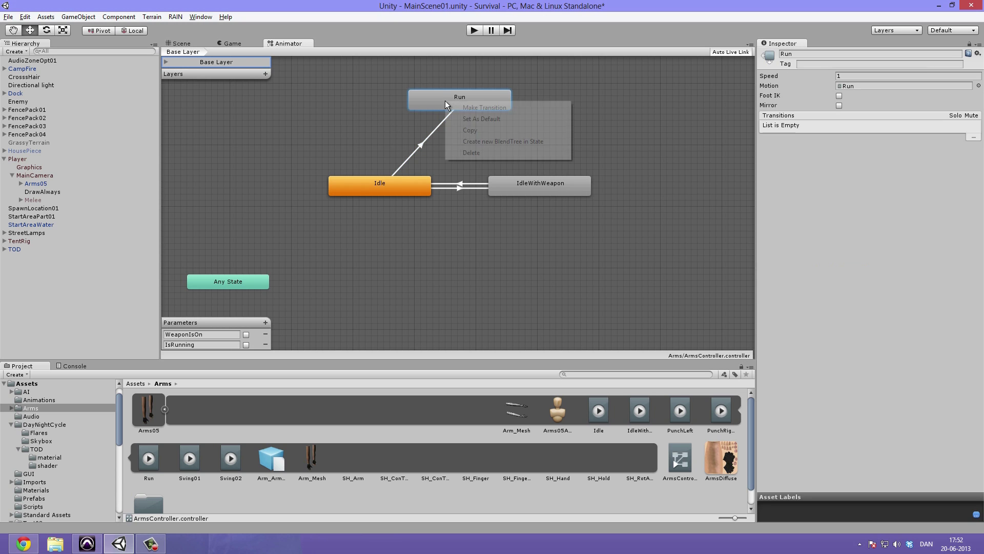
pyautogui.click(477, 107)
pyautogui.click(378, 179)
# Step: Set the condition of the transition from Run to Idle to IsRunning being false
pyautogui.click(419, 141)
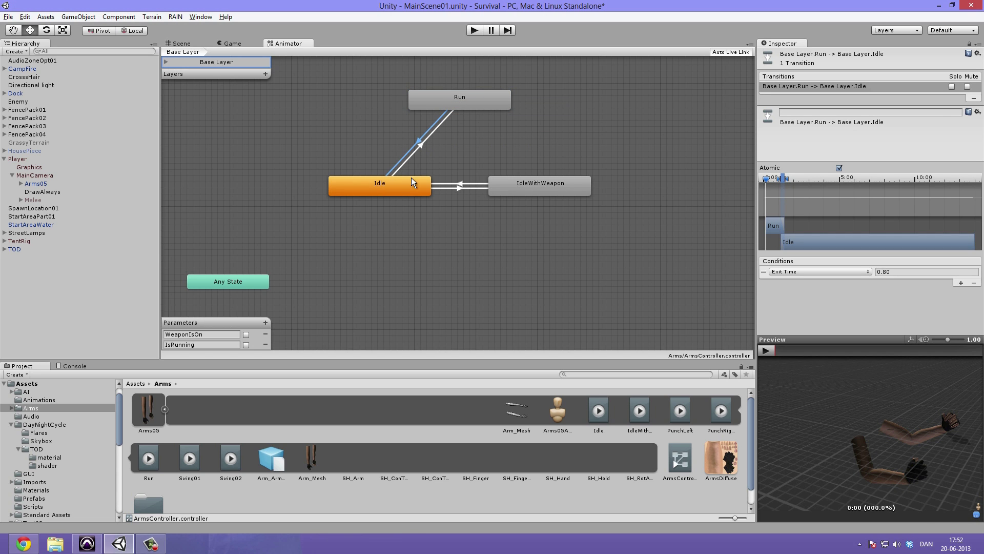
pyautogui.click(801, 273)
pyautogui.click(802, 295)
pyautogui.click(905, 271)
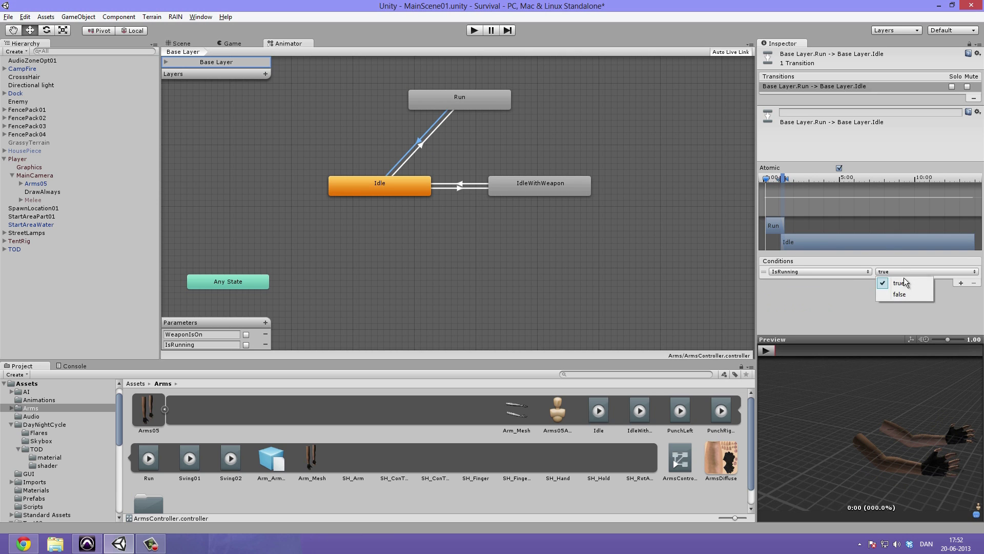
pyautogui.click(903, 294)
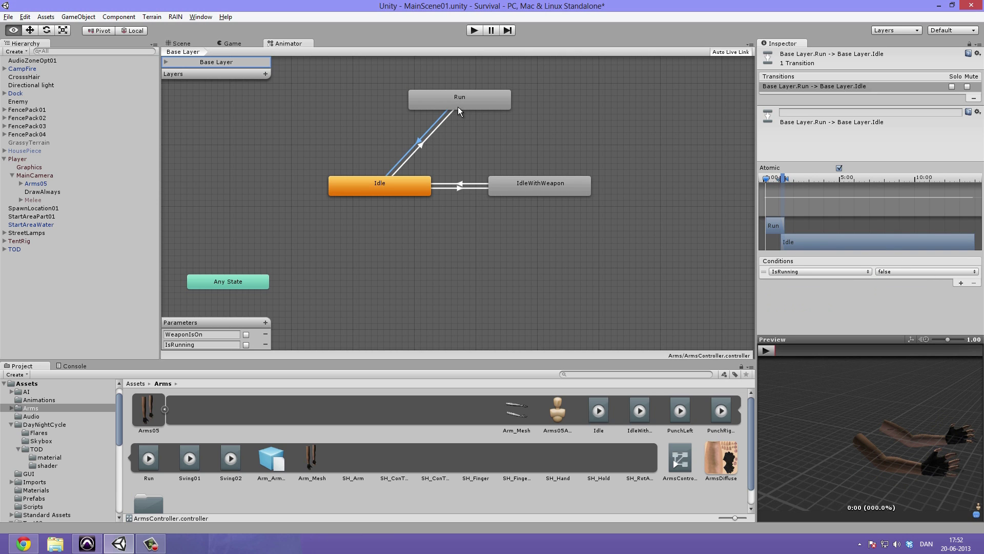
# Step: Start the Run to Idle crossfade slightly earlier on the timeline, and preview the blend
pyautogui.scroll(2, 782, 215)
pyautogui.click(769, 351)
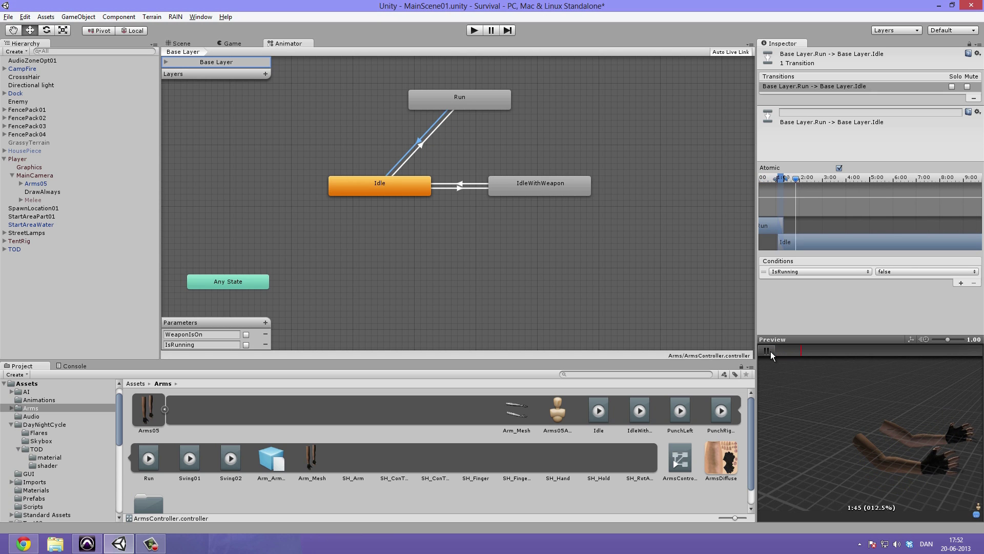
pyautogui.moveTo(808, 180); pyautogui.dragTo(764, 180)
pyautogui.click(767, 350)
pyautogui.click(767, 350)
# Step: Make a transition from the IdleWithWeapon state to the Run state
pyautogui.click(491, 113)
pyautogui.rightClick(543, 189)
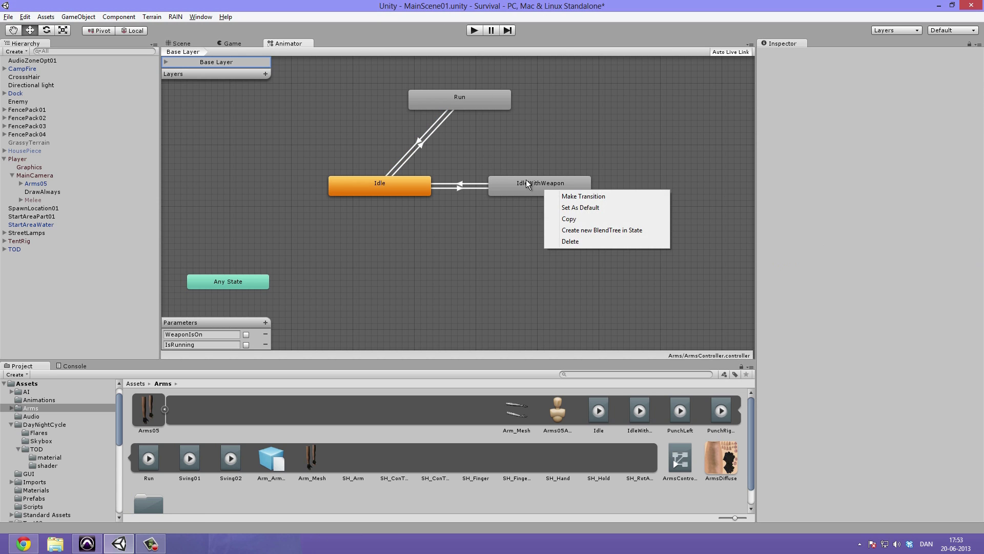
pyautogui.click(499, 164)
pyautogui.rightClick(521, 184)
pyautogui.click(533, 190)
pyautogui.click(474, 103)
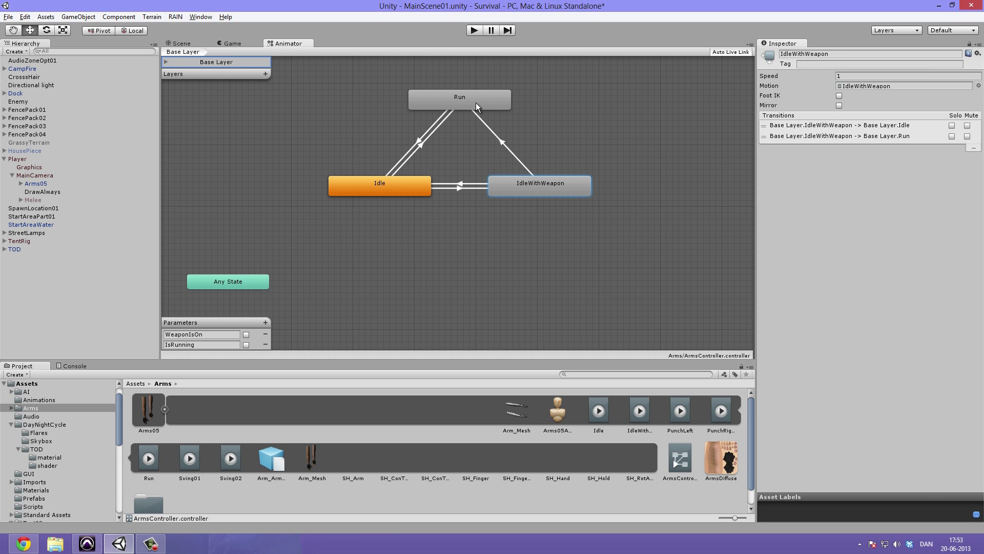
# Step: Set the condition of the transition from IdleWithWeapon to Run to IsRunning being true
pyautogui.click(497, 141)
pyautogui.click(792, 272)
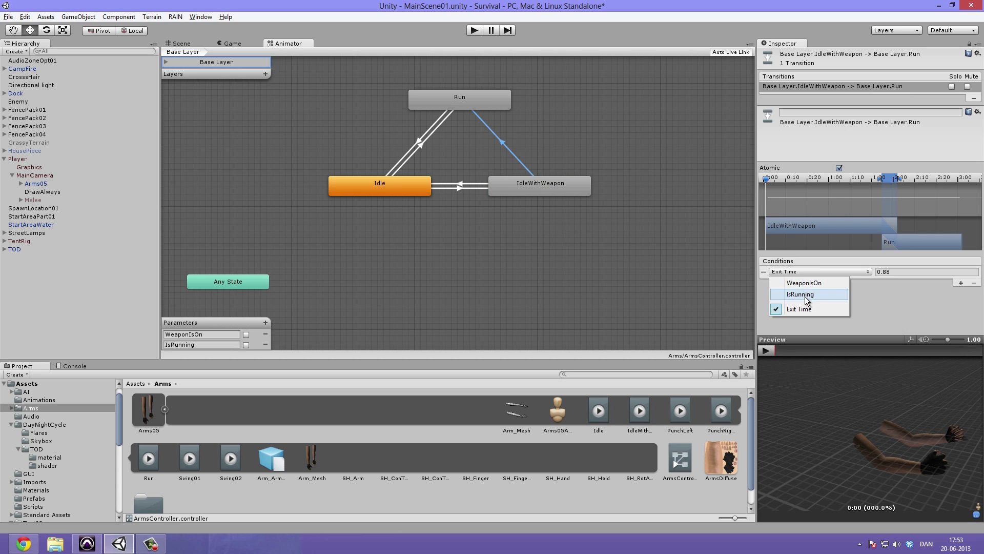
pyautogui.click(805, 297)
# Step: Preview the transition from IdleWithWeapon to Run, replaying it from before the crossfade
pyautogui.moveTo(777, 178); pyautogui.dragTo(868, 184)
pyautogui.click(768, 350)
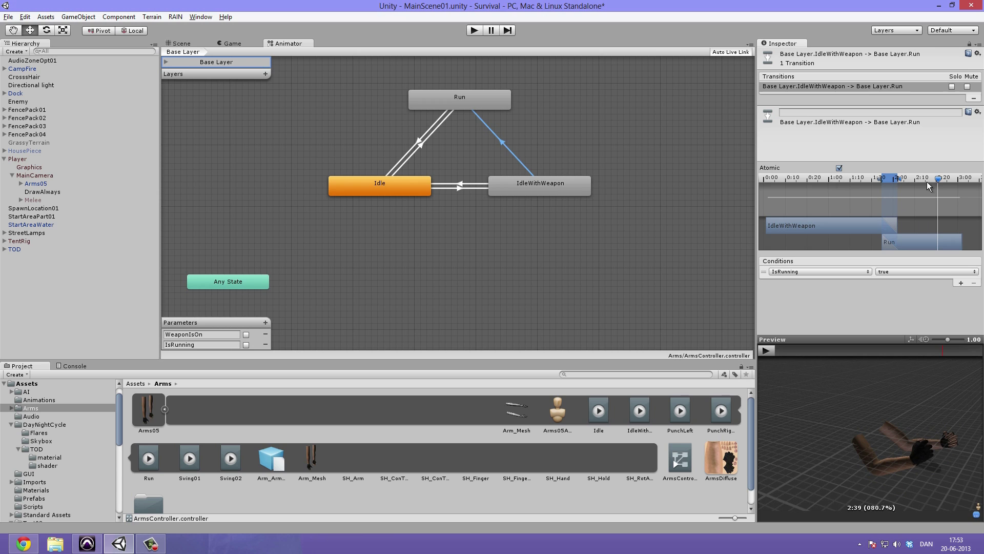
pyautogui.moveTo(927, 181); pyautogui.dragTo(833, 198)
pyautogui.click(765, 350)
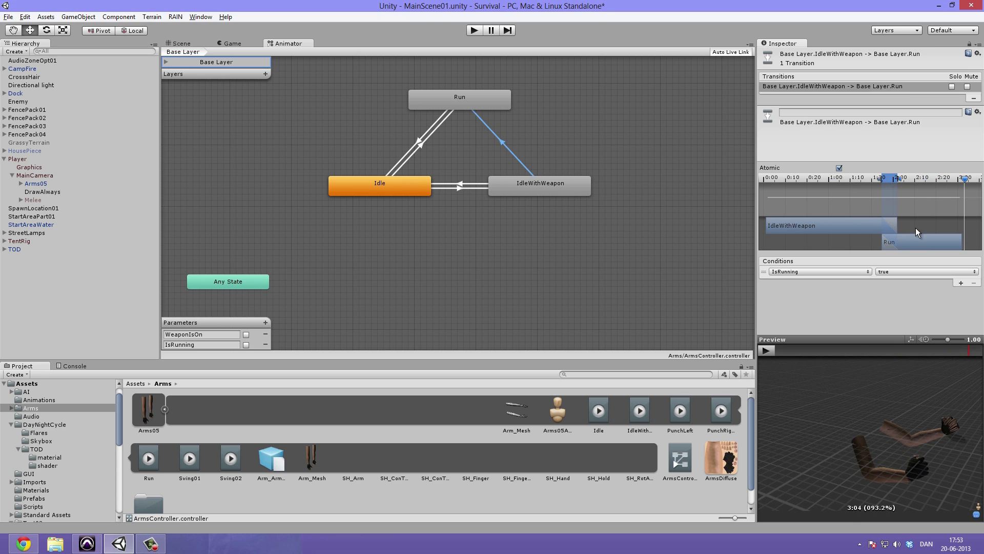
# Step: Lengthen the IdleWithWeapon to Run crossfade by starting it slightly earlier on the timeline, and replay the blend
pyautogui.moveTo(954, 179)
pyautogui.mouseDown()
pyautogui.moveTo(875, 192)
pyautogui.moveTo(894, 198)
pyautogui.moveTo(855, 184)
pyautogui.moveTo(869, 185)
pyautogui.mouseUp()
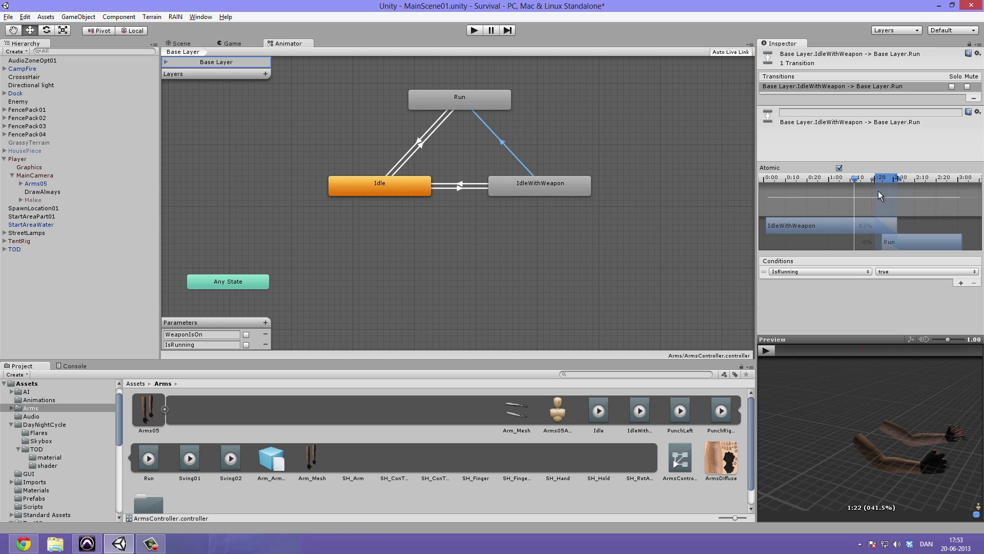
pyautogui.click(767, 350)
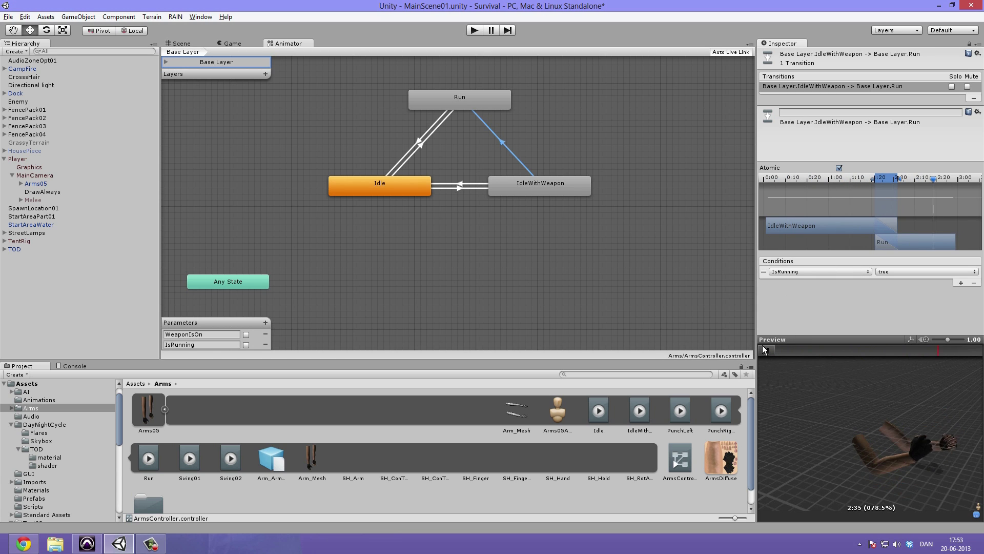
pyautogui.moveTo(900, 180); pyautogui.dragTo(896, 180)
pyautogui.click(767, 350)
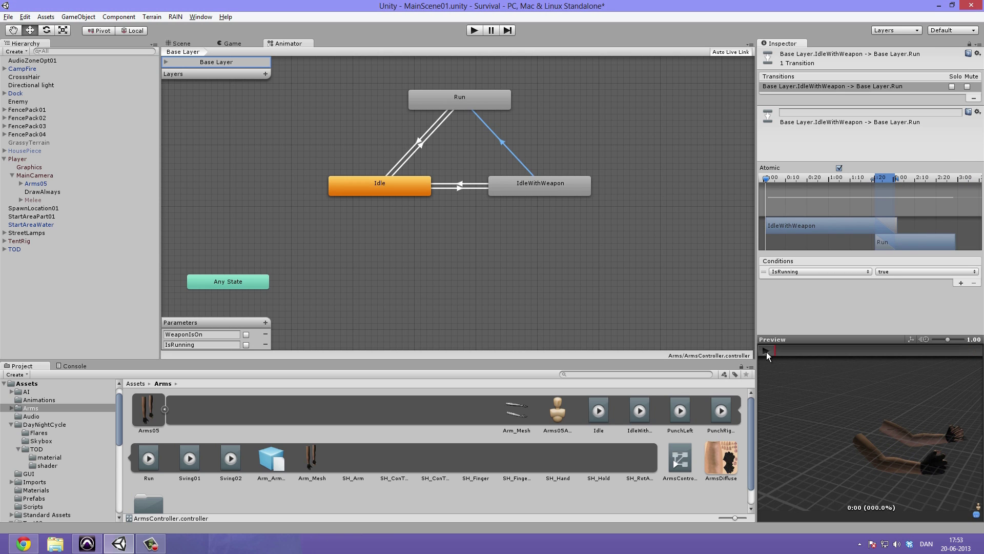
pyautogui.click(767, 350)
# Step: Make a return transition from the Run state to the IdleWithWeapon state
pyautogui.rightClick(489, 96)
pyautogui.click(513, 102)
pyautogui.click(551, 182)
# Step: Set the condition of the transition from Run to IdleWithWeapon to IsRunning being false
pyautogui.click(499, 144)
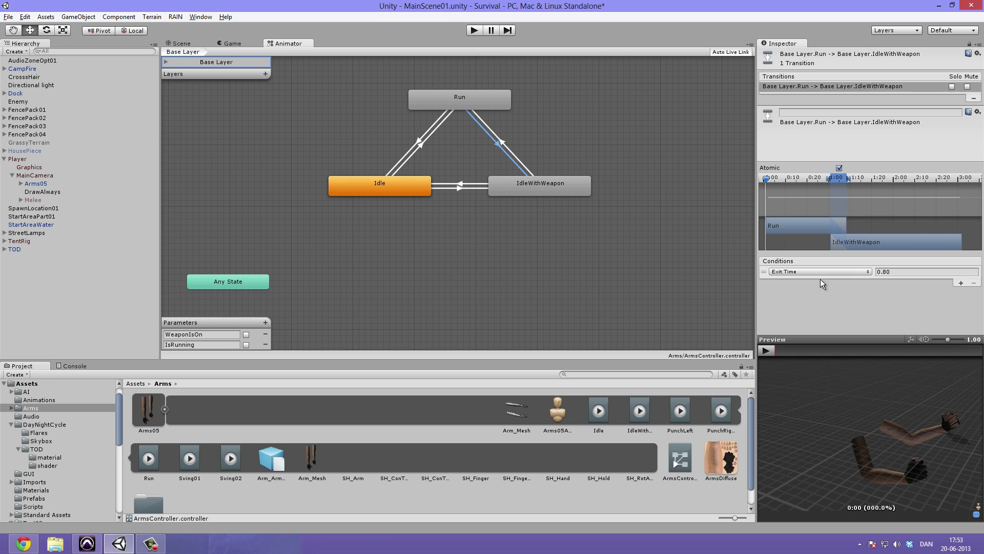
pyautogui.click(816, 273)
pyautogui.click(815, 296)
pyautogui.click(915, 272)
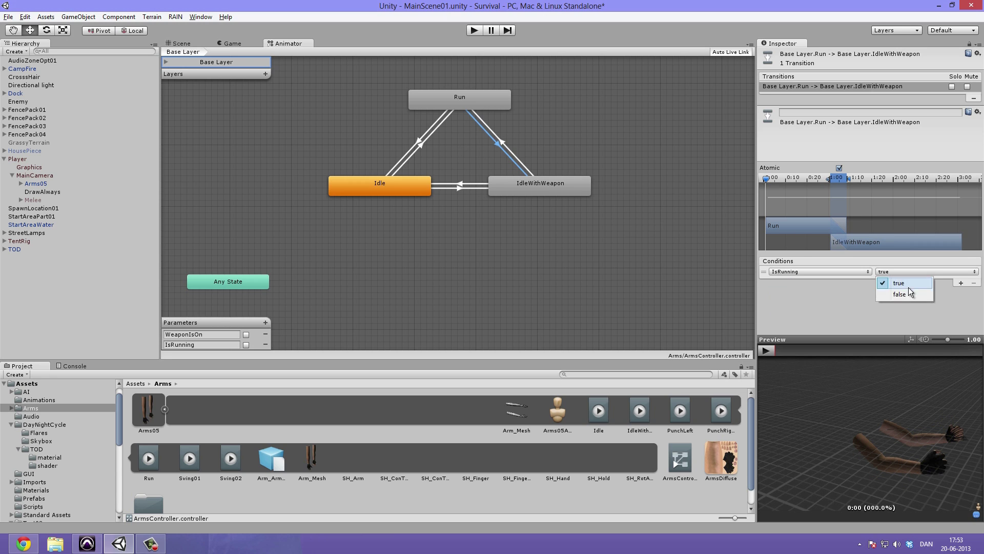
pyautogui.click(875, 257)
# Step: Shift the Run to IdleWithWeapon crossfade earlier on the timeline, and preview the blend
pyautogui.moveTo(795, 181)
pyautogui.mouseDown()
pyautogui.moveTo(780, 181)
pyautogui.moveTo(808, 184)
pyautogui.moveTo(798, 180)
pyautogui.mouseUp()
pyautogui.click(769, 351)
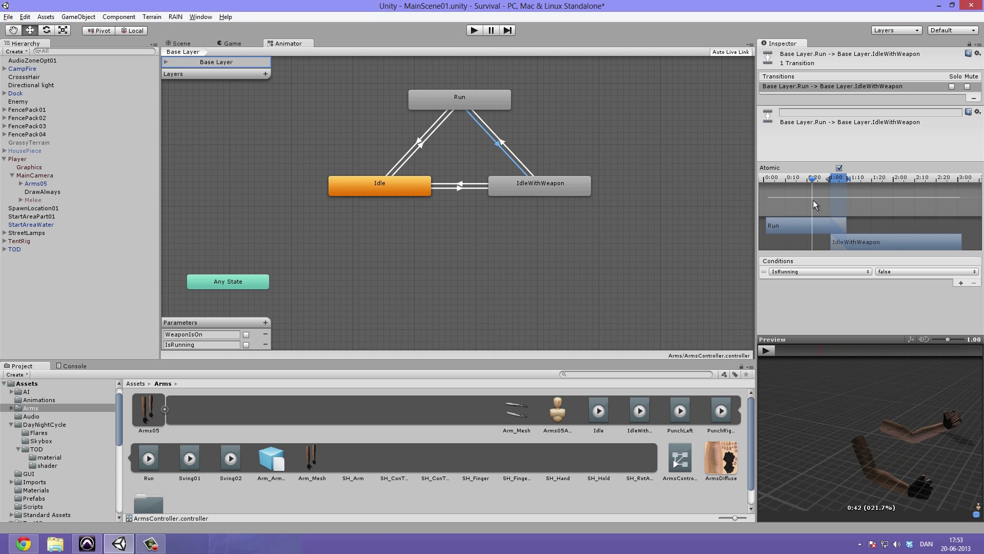
pyautogui.click(774, 348)
# Step: Move the Run state in the graph closer to the Idle and IdleWithWeapon states
pyautogui.click(478, 163)
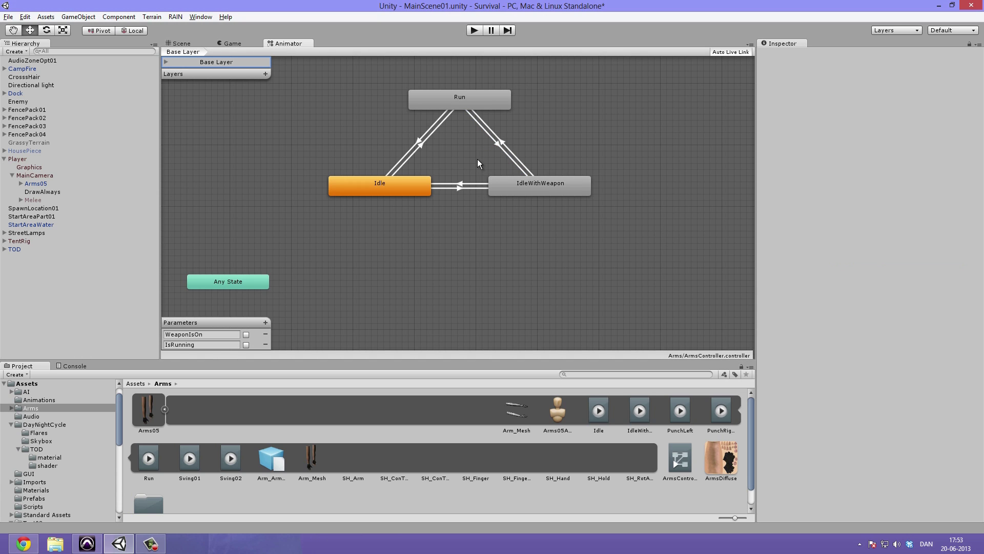
pyautogui.moveTo(469, 96); pyautogui.dragTo(469, 115)
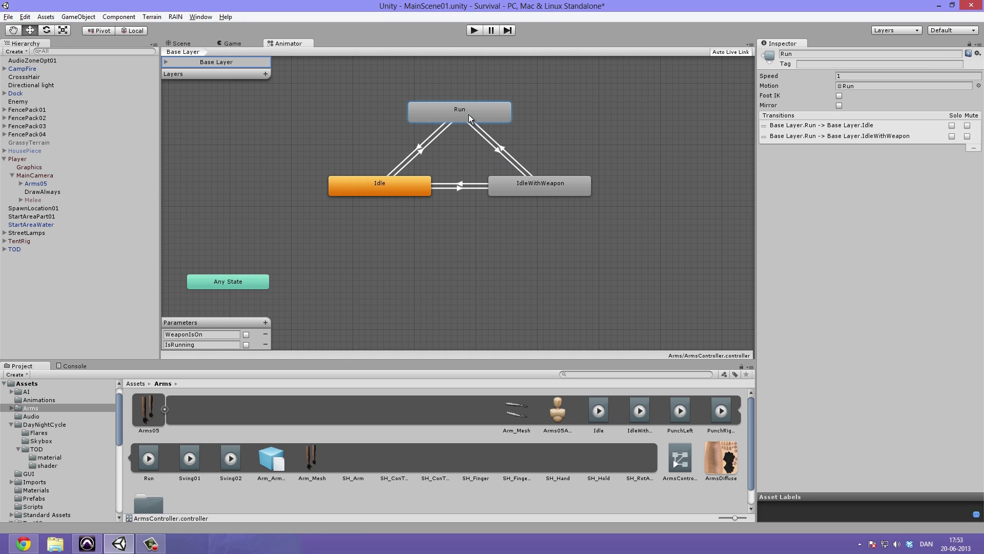
pyautogui.click(466, 199)
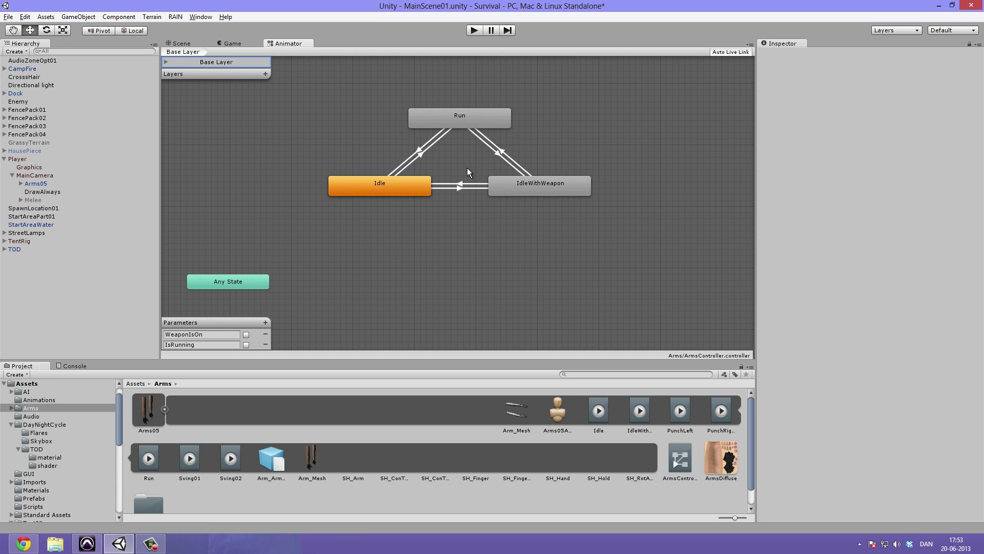
# Step: Compare the conditions of the two transitions leaving Run, and review the transitions of each state
pyautogui.click(498, 152)
pyautogui.click(481, 116)
pyautogui.click(420, 149)
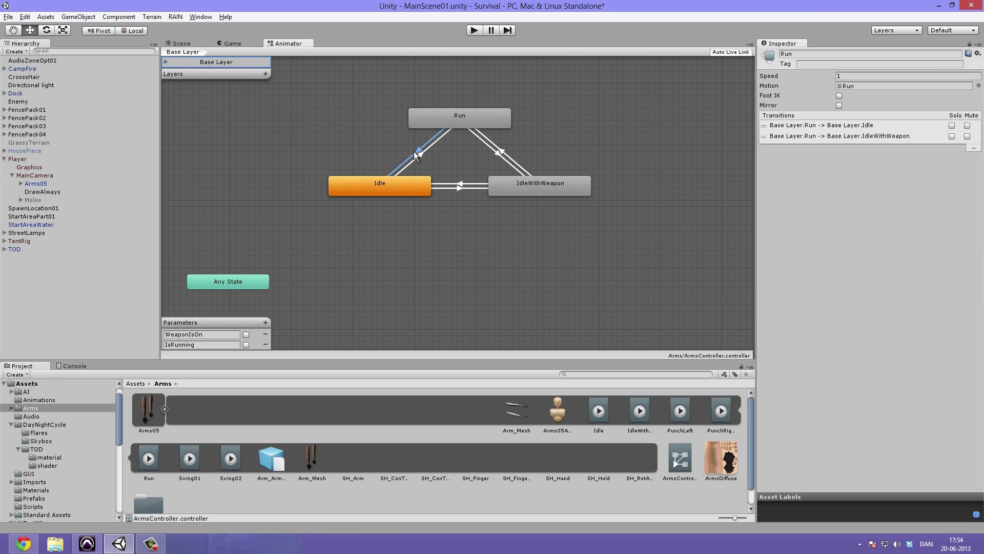
pyautogui.click(499, 153)
pyautogui.click(417, 149)
pyautogui.click(497, 151)
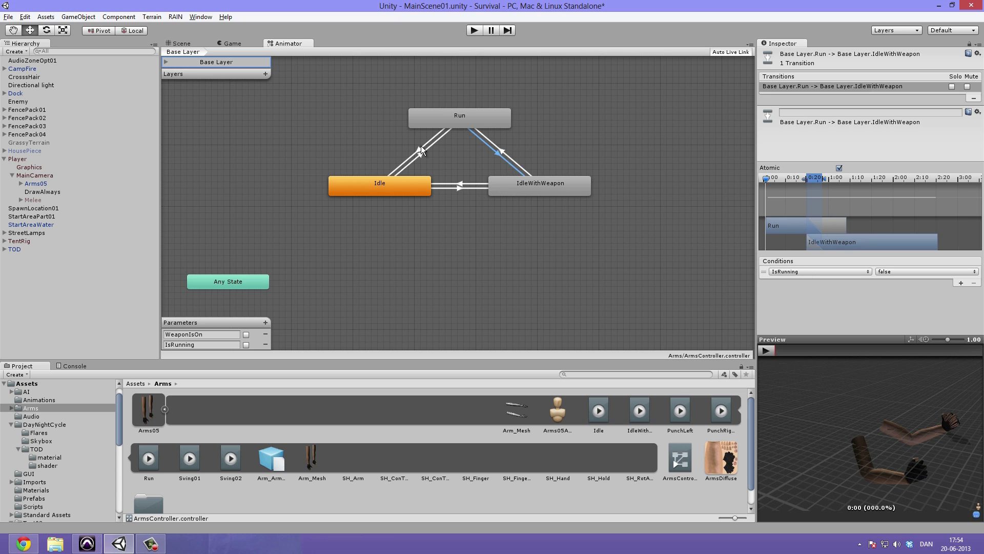
pyautogui.click(421, 150)
pyautogui.click(494, 155)
pyautogui.click(459, 122)
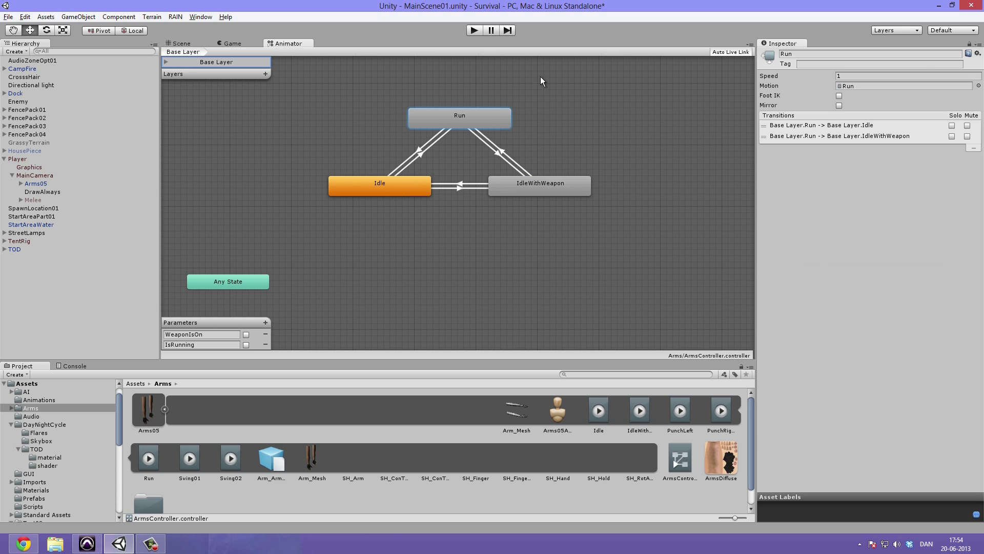
pyautogui.click(362, 182)
pyautogui.click(516, 179)
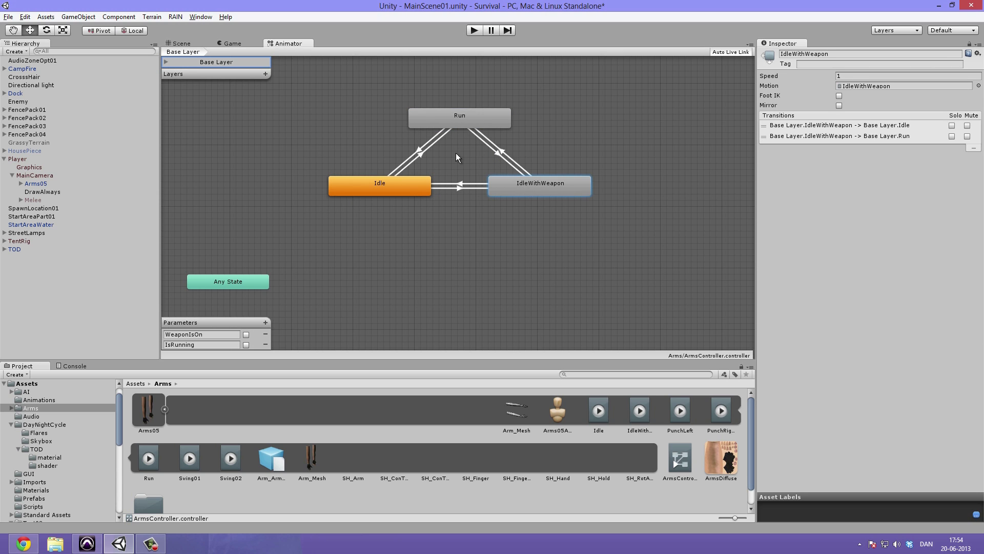
# Step: Add a second condition to the transition from Run to Idle, requiring WeaponIsOn to be false
pyautogui.click(418, 148)
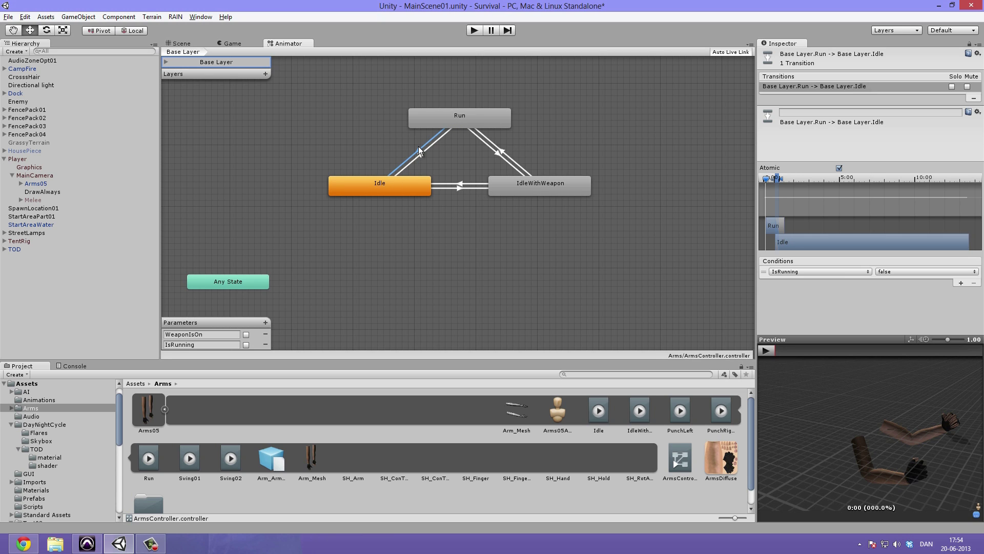
pyautogui.click(959, 284)
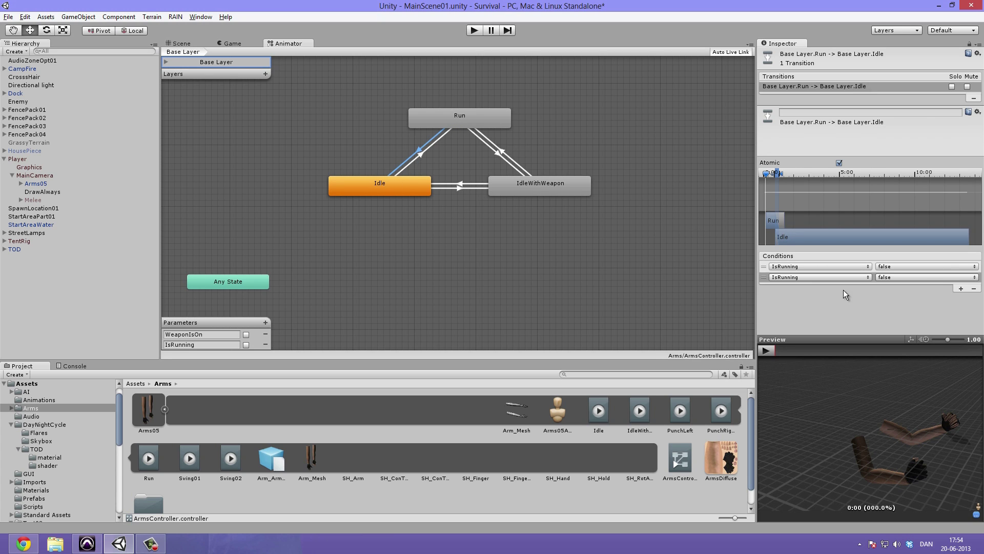
pyautogui.click(813, 277)
pyautogui.click(803, 288)
pyautogui.click(913, 278)
pyautogui.click(908, 300)
pyautogui.click(528, 84)
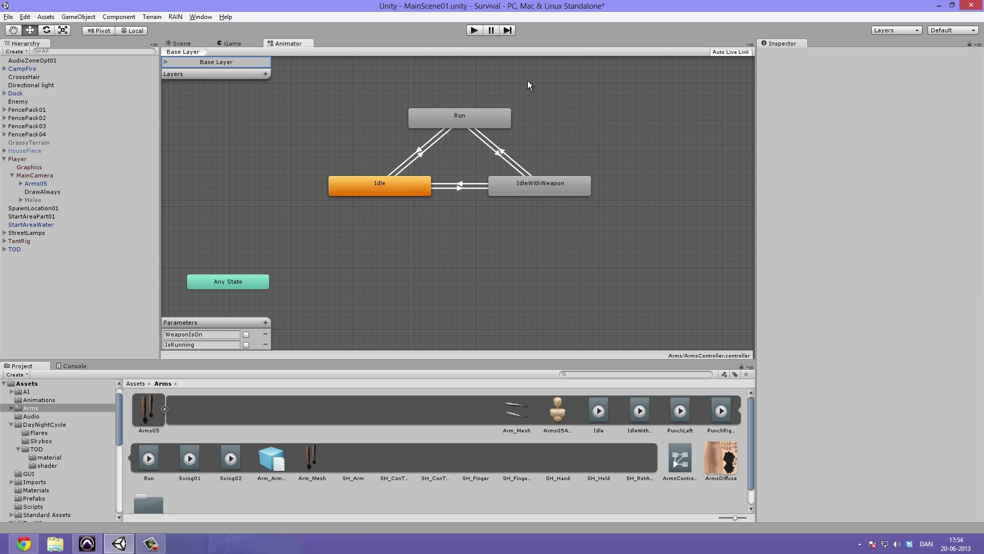
pyautogui.click(392, 190)
pyautogui.click(420, 148)
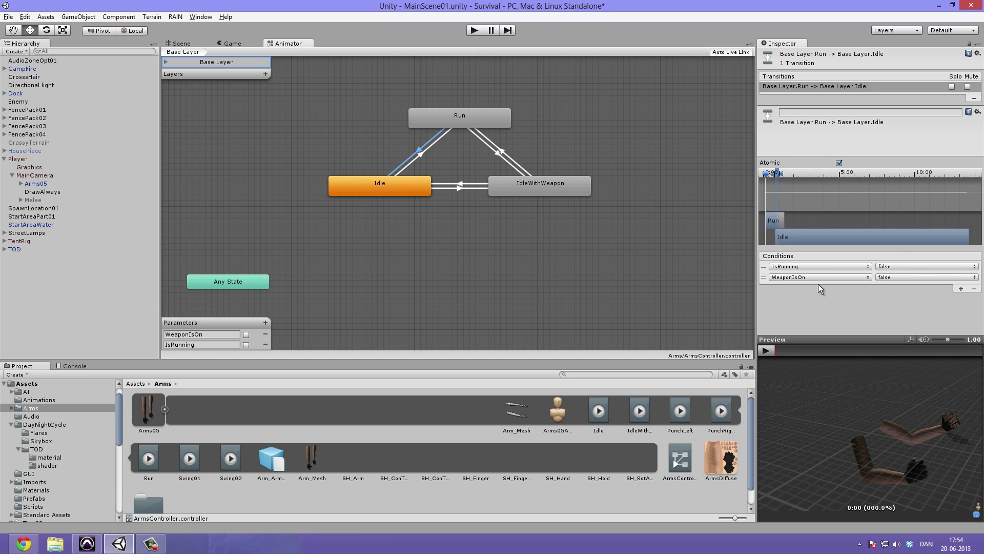
# Step: Add a second condition to the transition from Run to IdleWithWeapon, requiring WeaponIsOn to be true
pyautogui.click(499, 153)
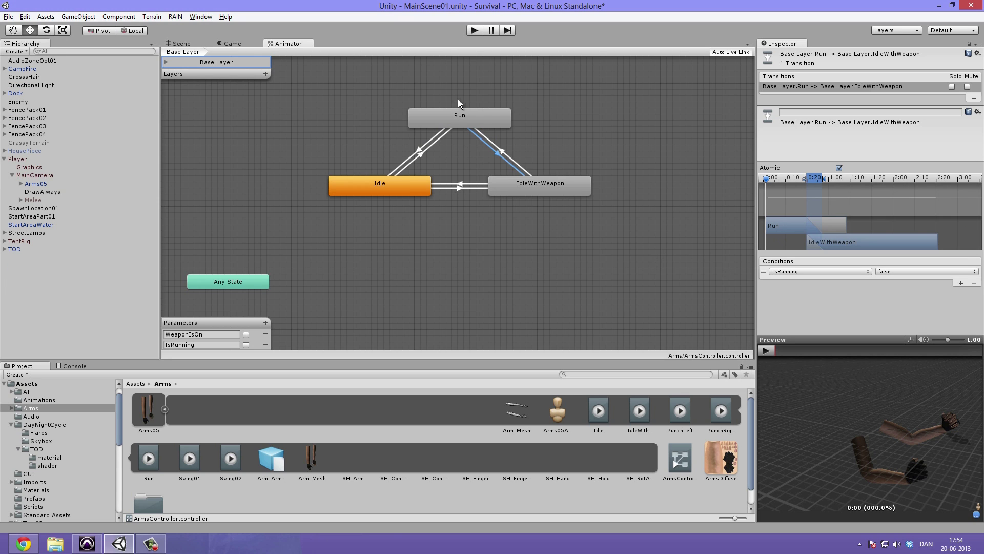
pyautogui.click(961, 283)
pyautogui.click(802, 277)
pyautogui.click(809, 289)
pyautogui.click(896, 277)
pyautogui.click(909, 288)
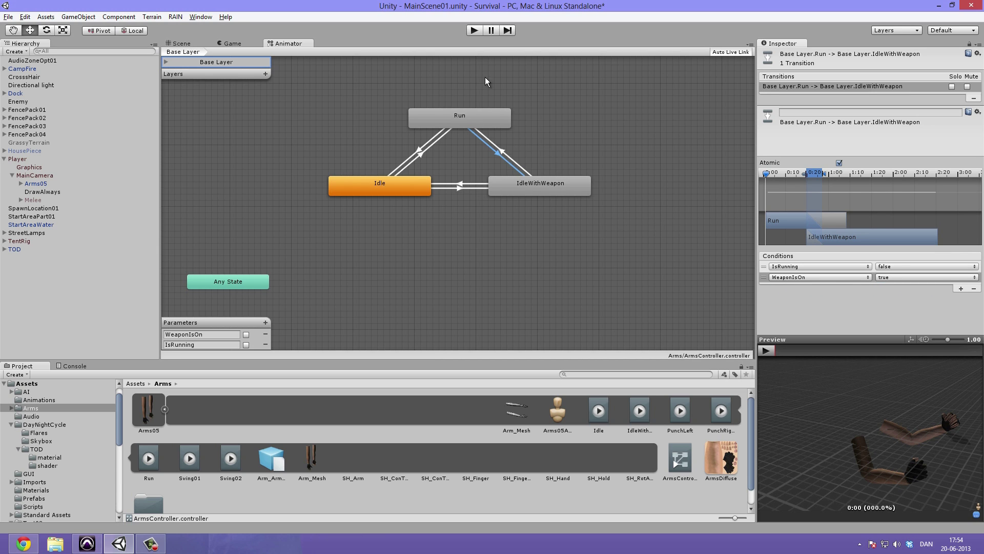
# Step: Dock the Animator view beside Project and Console below the scene, and enlarge that area to fit the state graph
pyautogui.click(521, 187)
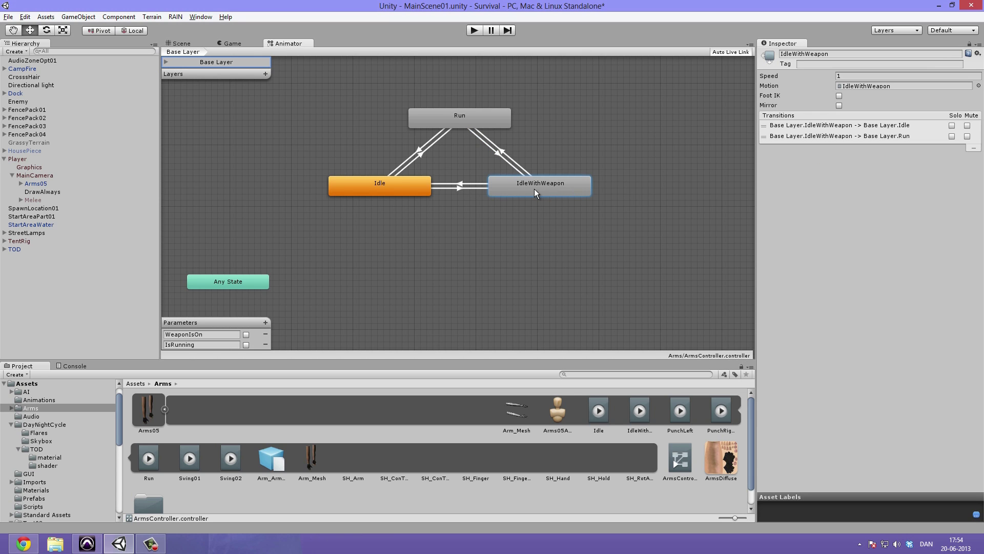
pyautogui.moveTo(494, 253); pyautogui.dragTo(464, 266, button='middle')
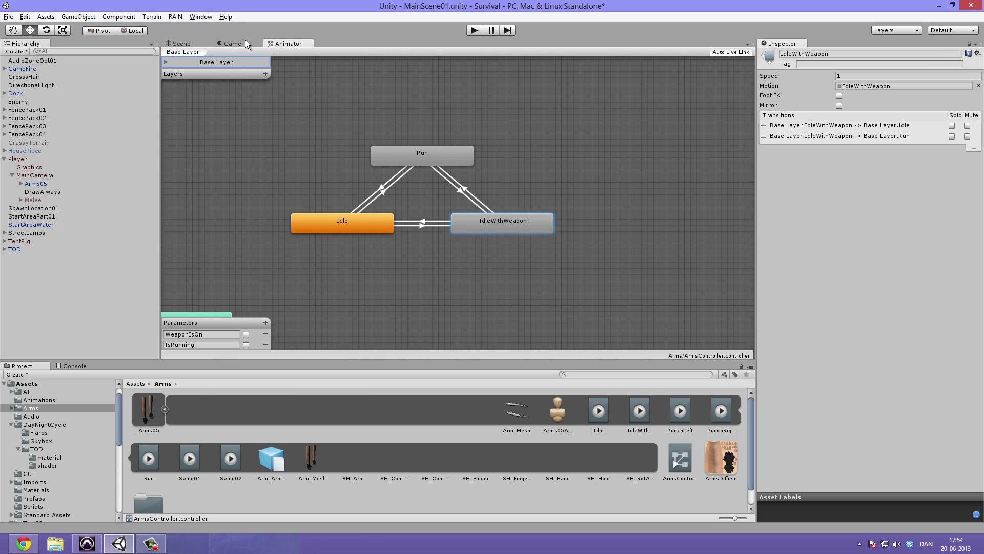
pyautogui.moveTo(289, 44); pyautogui.dragTo(150, 373)
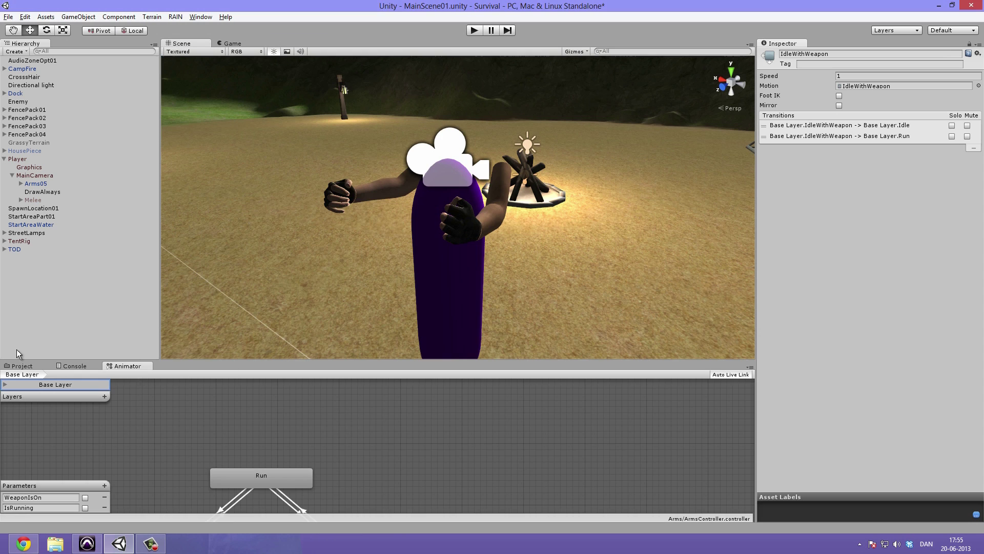
pyautogui.moveTo(211, 362); pyautogui.dragTo(212, 300)
pyautogui.moveTo(308, 380); pyautogui.dragTo(371, 353, button='middle')
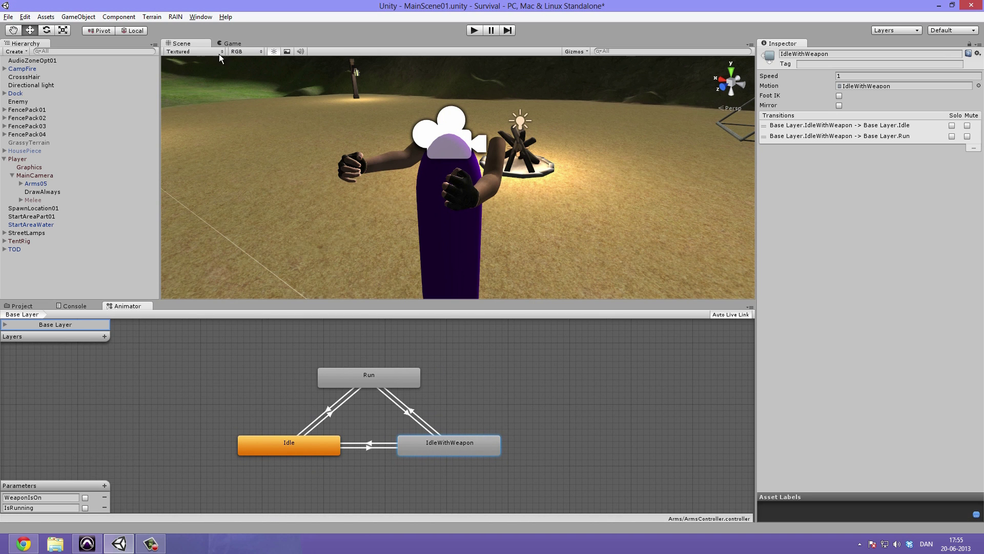
# Step: Run the game in the Game view to check the Idle state in the Animator, and stop it
pyautogui.click(231, 44)
pyautogui.click(475, 30)
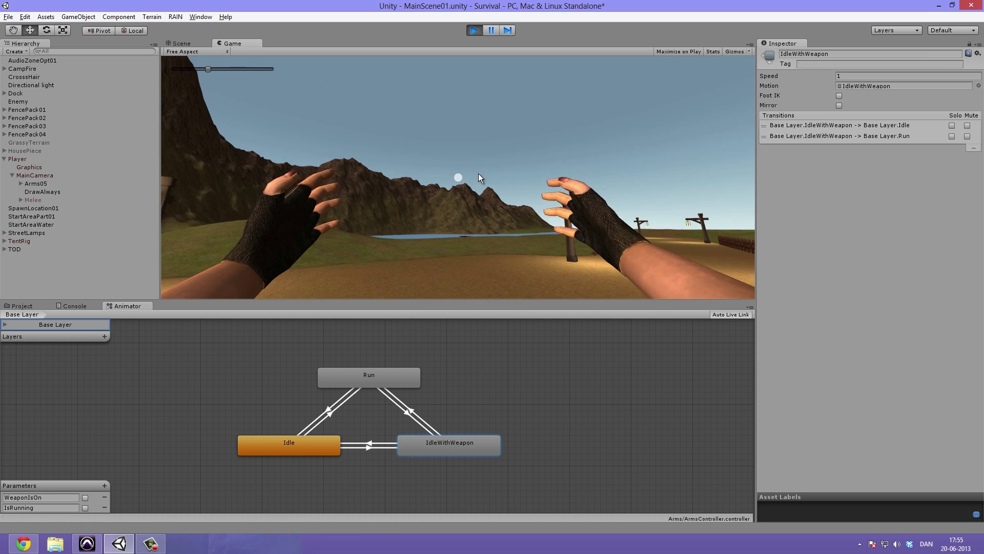
pyautogui.click(302, 453)
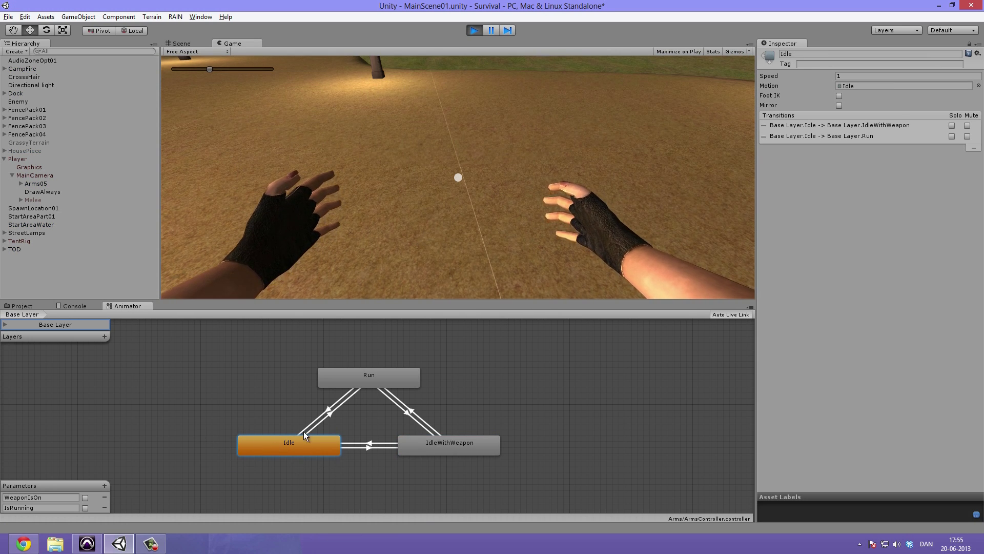
pyautogui.click(476, 31)
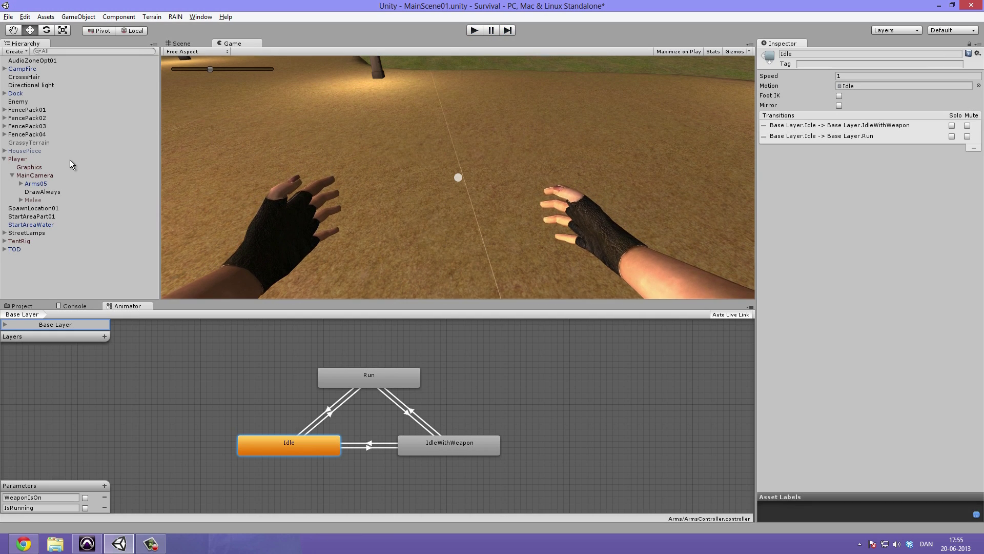
# Step: Enable Apply Root Motion on the Animator of Arms05, and run the game again
pyautogui.click(37, 183)
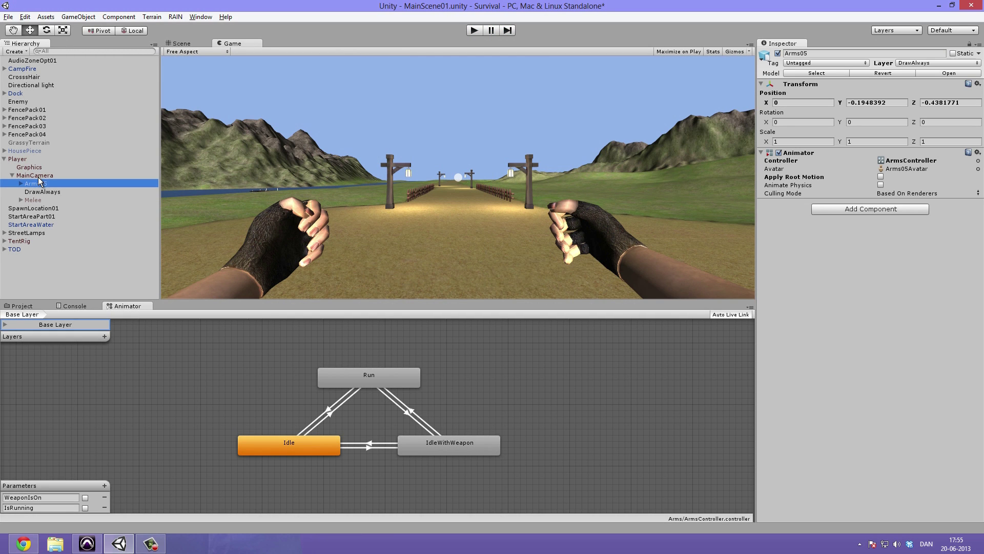
pyautogui.click(881, 176)
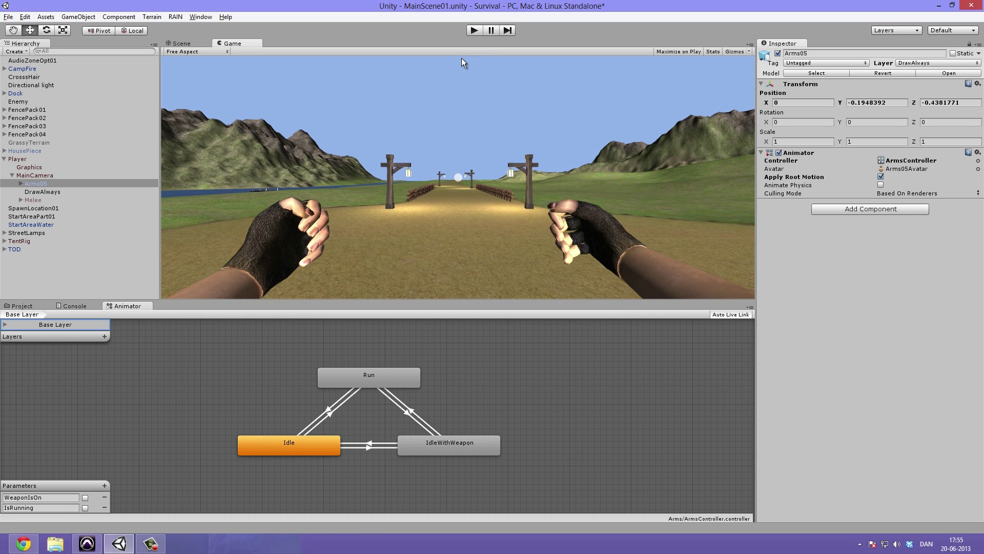
pyautogui.click(475, 30)
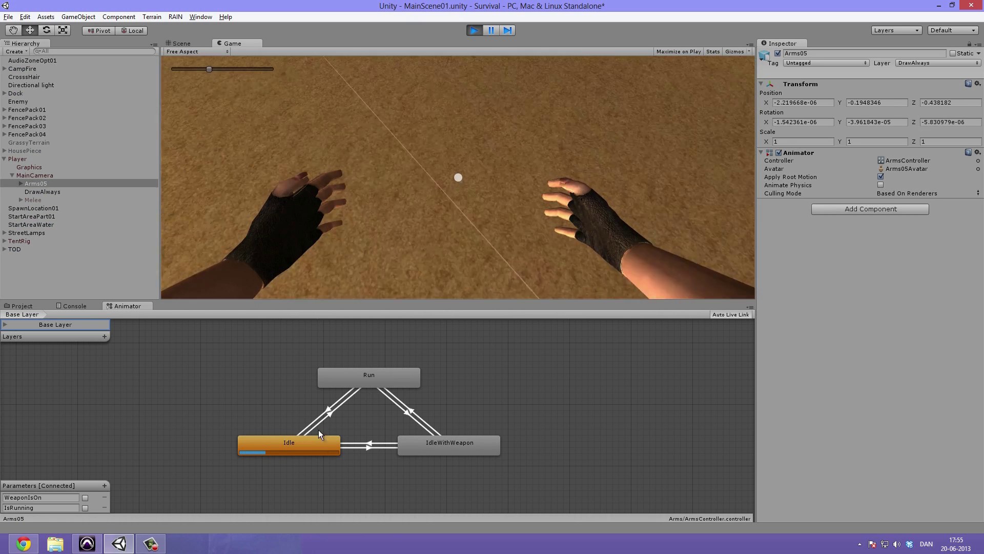
# Step: Test the state transitions in the running game by enabling WeaponIsOn and IsRunning in turn, and disabling both in the same order
pyautogui.click(294, 462)
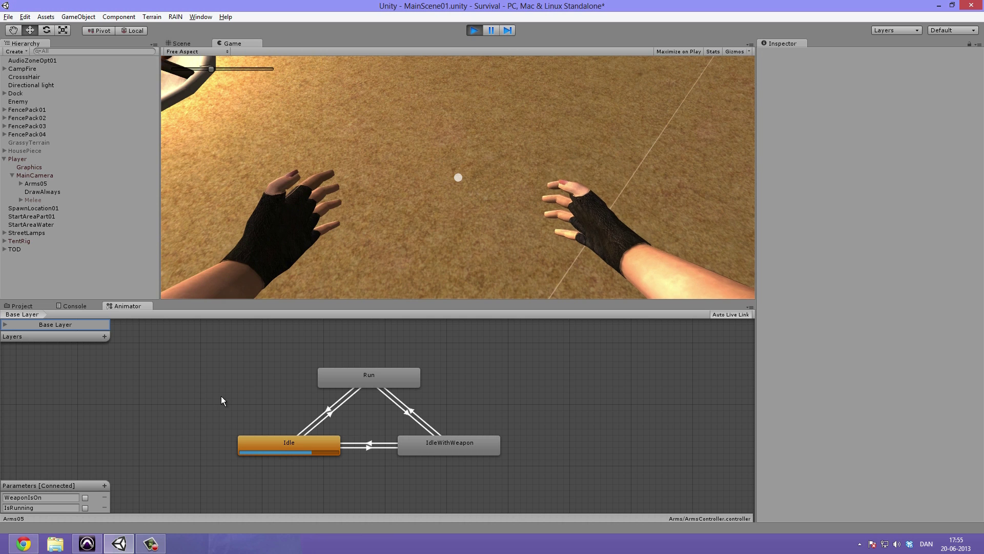
pyautogui.click(84, 497)
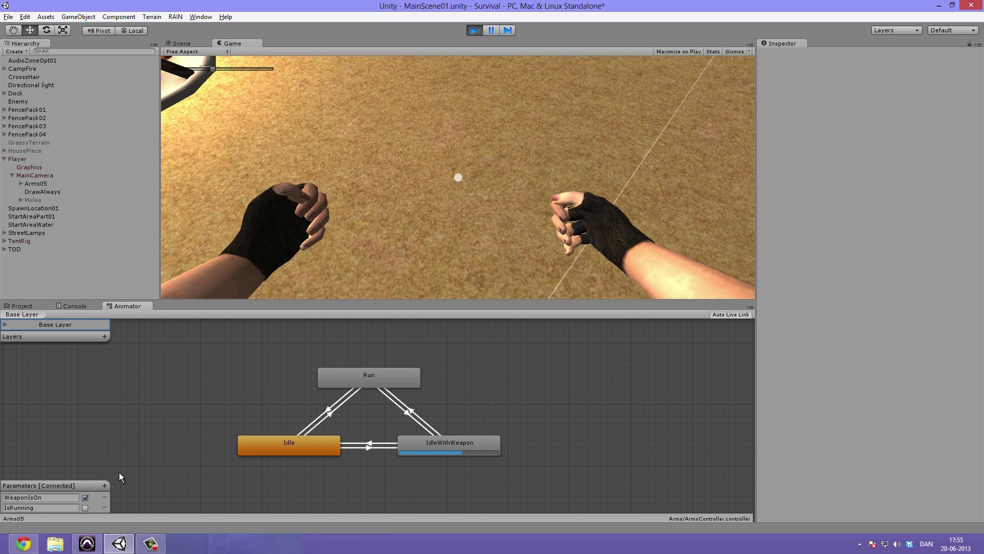
pyautogui.click(85, 508)
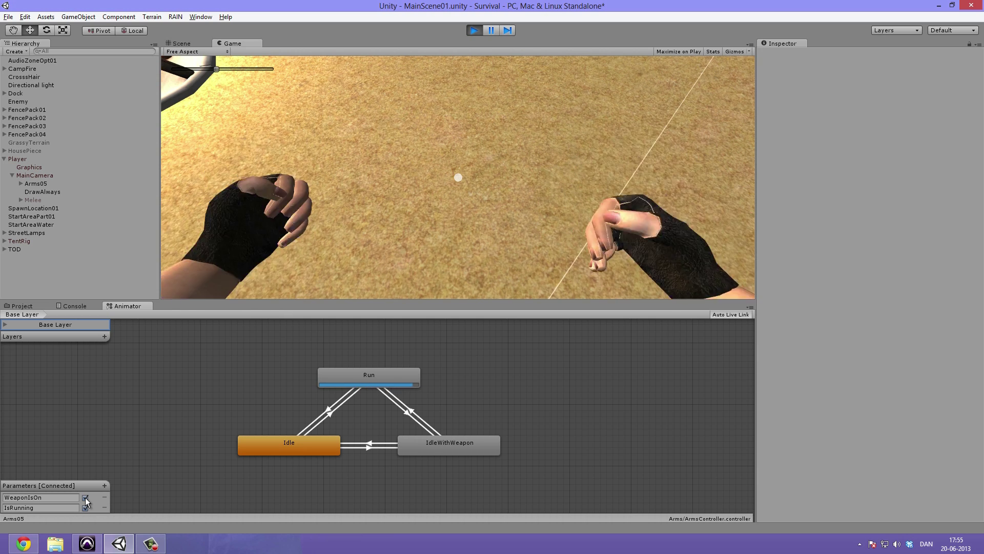
pyautogui.click(86, 497)
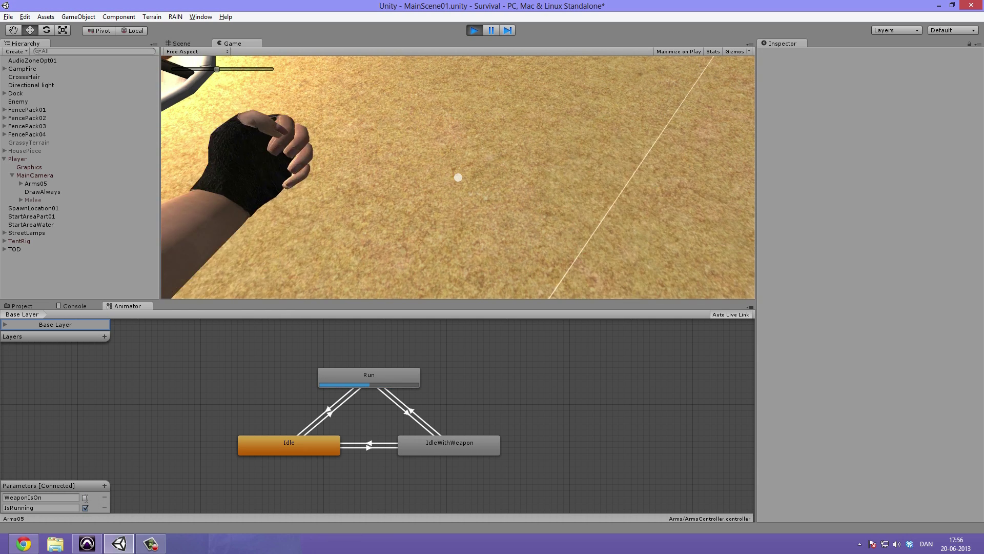
pyautogui.click(85, 508)
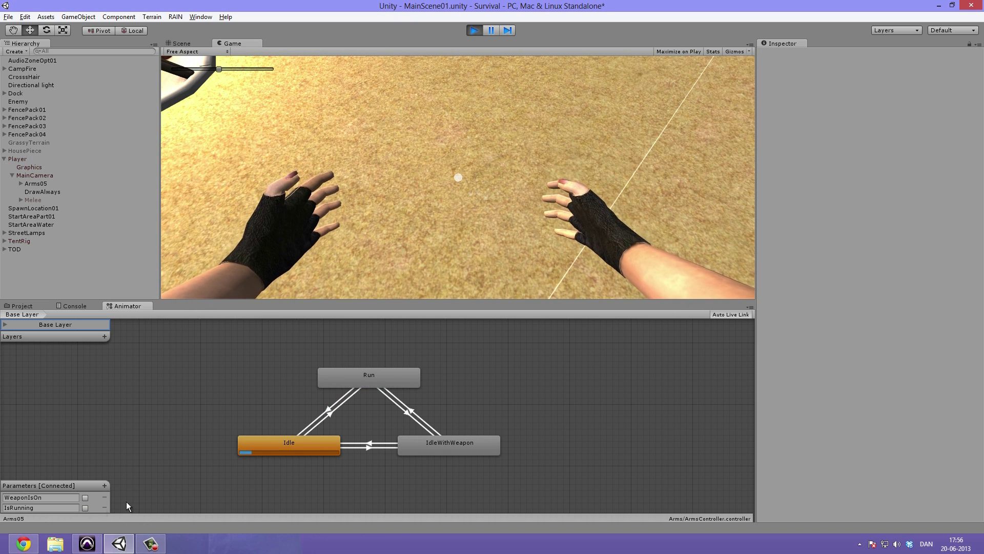
# Step: Retest the transitions out of Idle and back by briefly switching IsRunning and WeaponIsOn on and off again
pyautogui.click(85, 508)
pyautogui.click(84, 508)
pyautogui.click(85, 498)
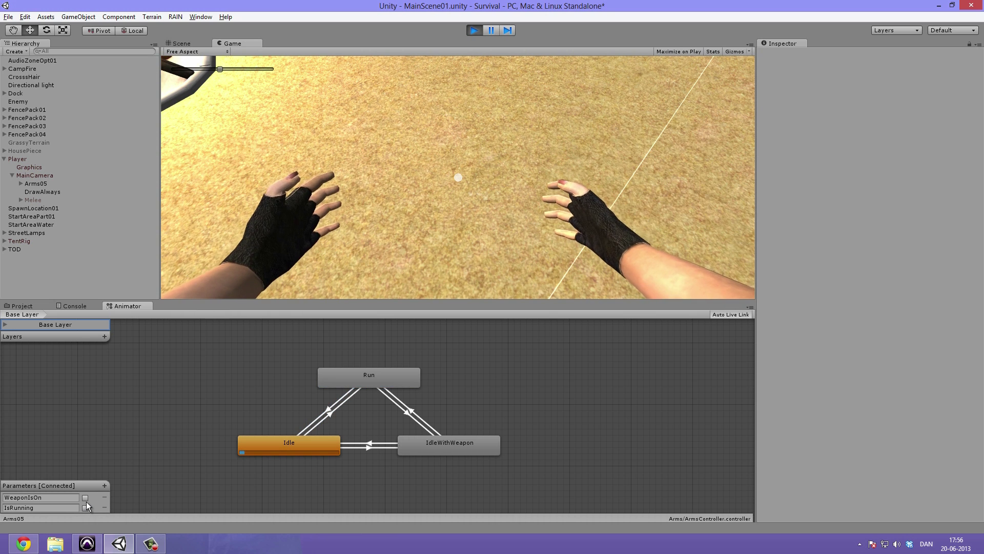
pyautogui.click(85, 500)
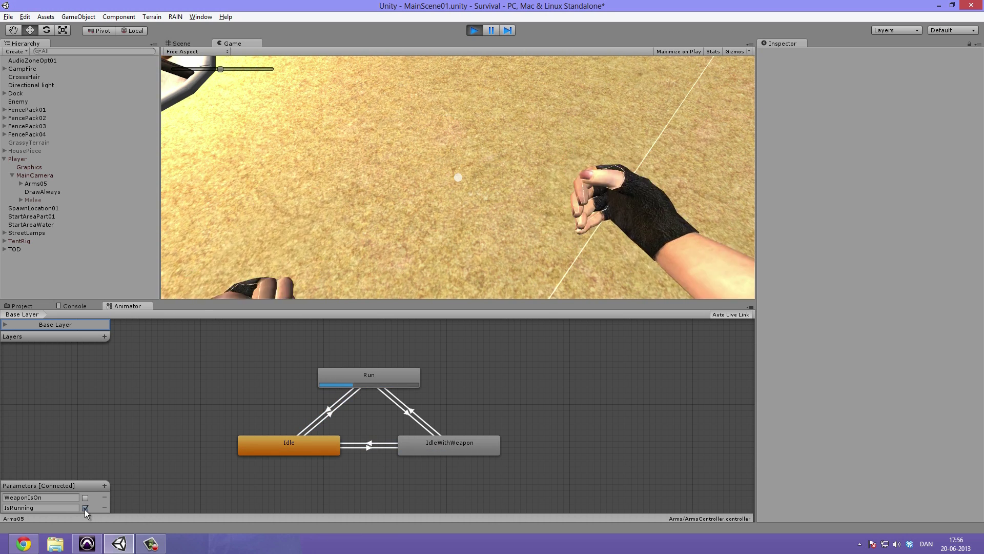
pyautogui.click(85, 508)
pyautogui.click(85, 508)
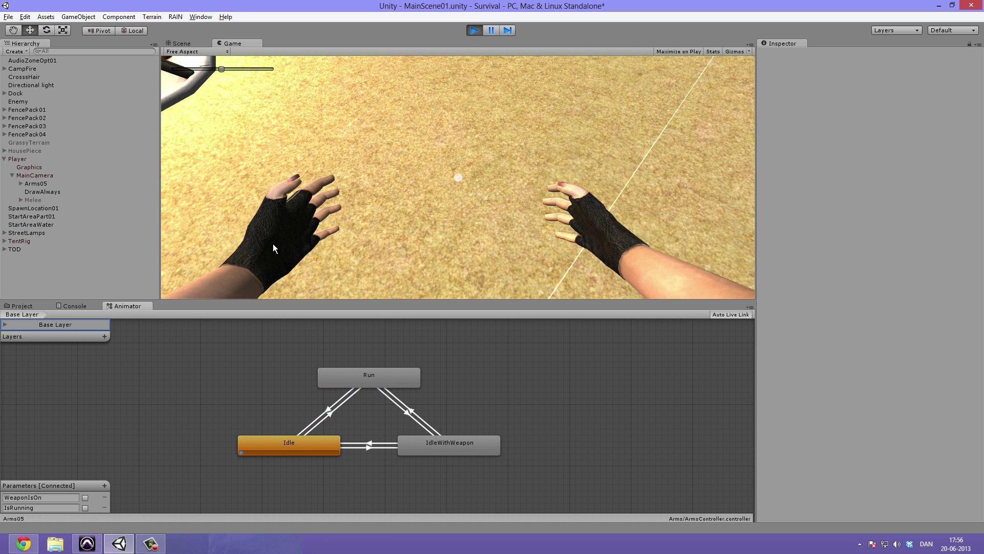
# Step: Stop the running game and return to the Scene view
pyautogui.click(474, 30)
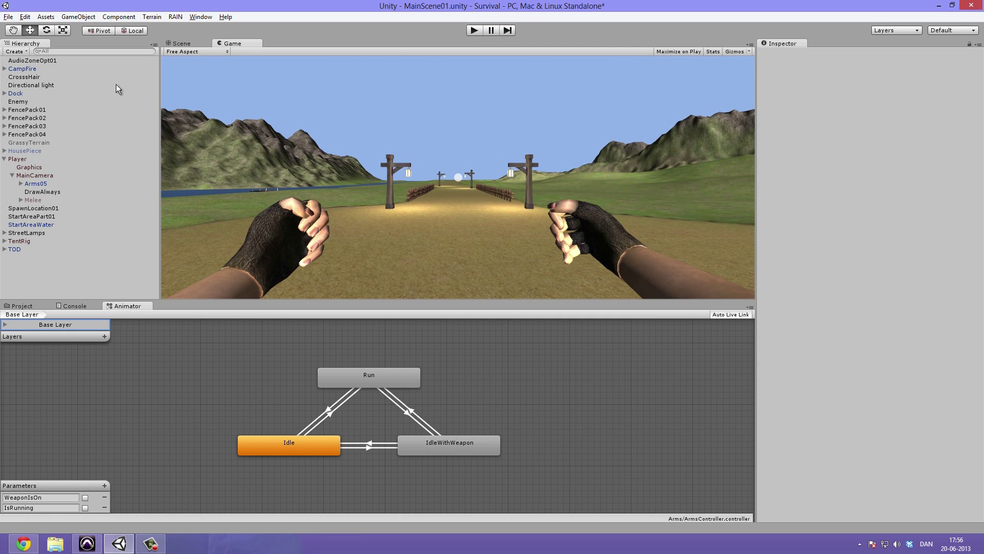
pyautogui.click(186, 45)
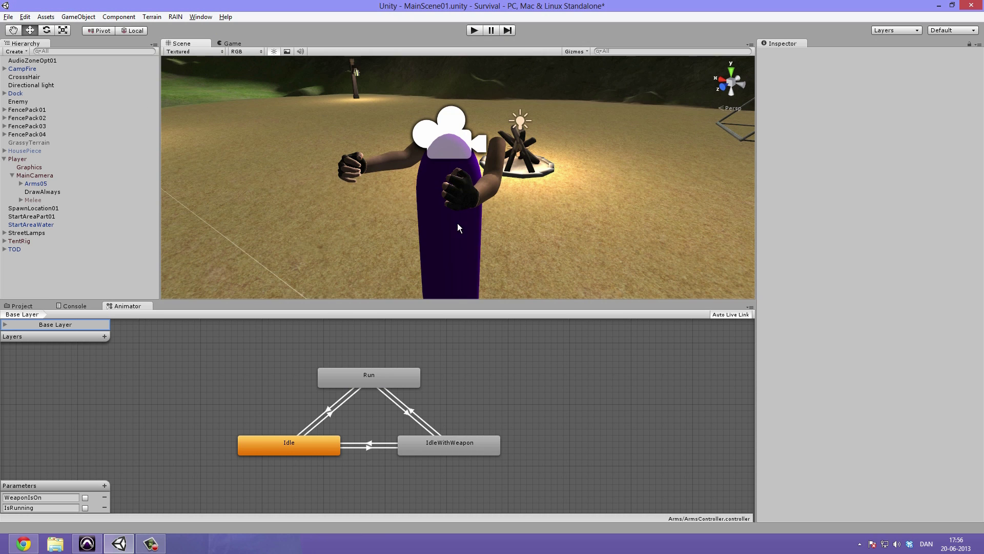